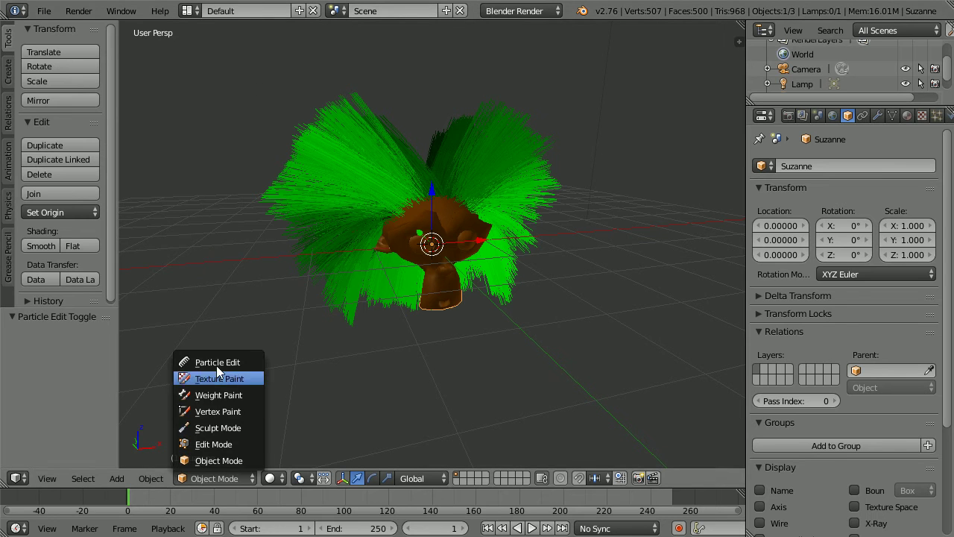
# Enter Particle Edit mode on the monkey and comb its green hair downwards around the head
pyautogui.click(216, 362)
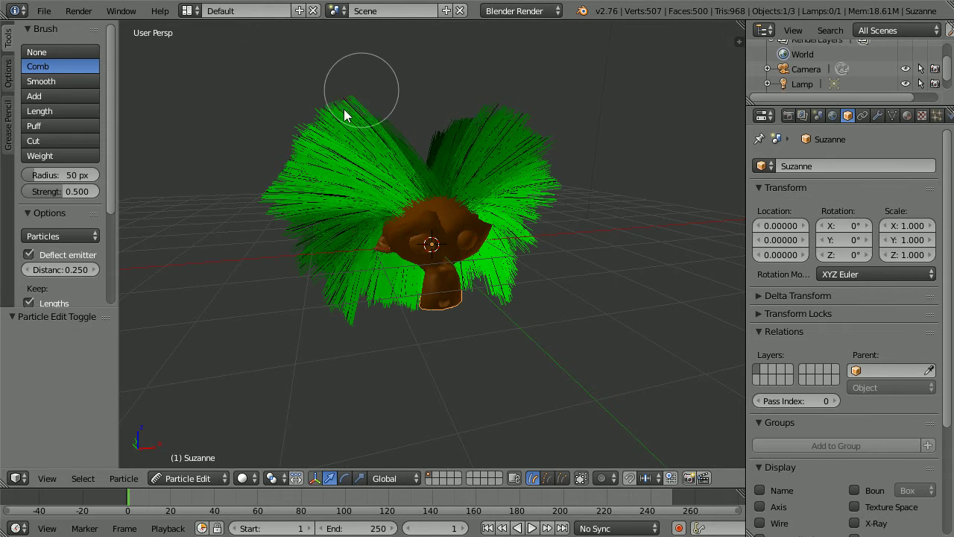
pyautogui.moveTo(343, 116)
pyautogui.mouseDown()
pyautogui.moveTo(292, 196)
pyautogui.moveTo(270, 320)
pyautogui.mouseUp()
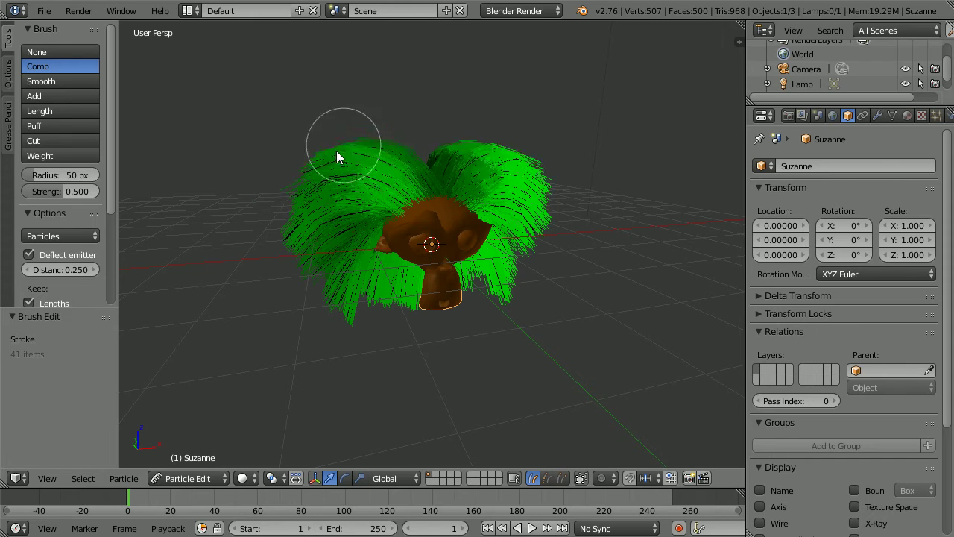
pyautogui.moveTo(337, 151)
pyautogui.mouseDown()
pyautogui.moveTo(294, 243)
pyautogui.moveTo(295, 283)
pyautogui.mouseUp()
pyautogui.moveTo(360, 134)
pyautogui.mouseDown()
pyautogui.moveTo(312, 222)
pyautogui.moveTo(331, 305)
pyautogui.moveTo(372, 334)
pyautogui.mouseUp()
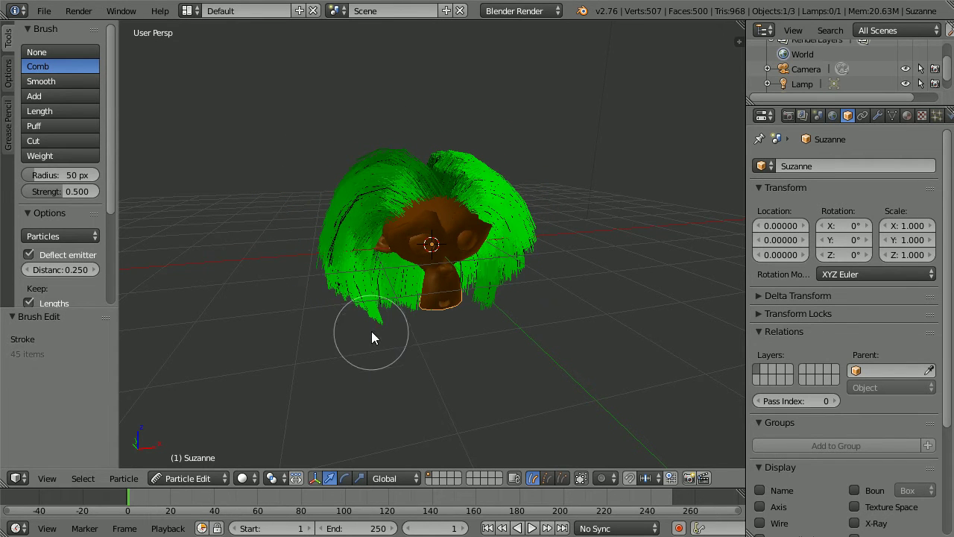
# Reload the start-up file for a new scene and delete the default cube
pyautogui.click(46, 13)
pyautogui.click(66, 29)
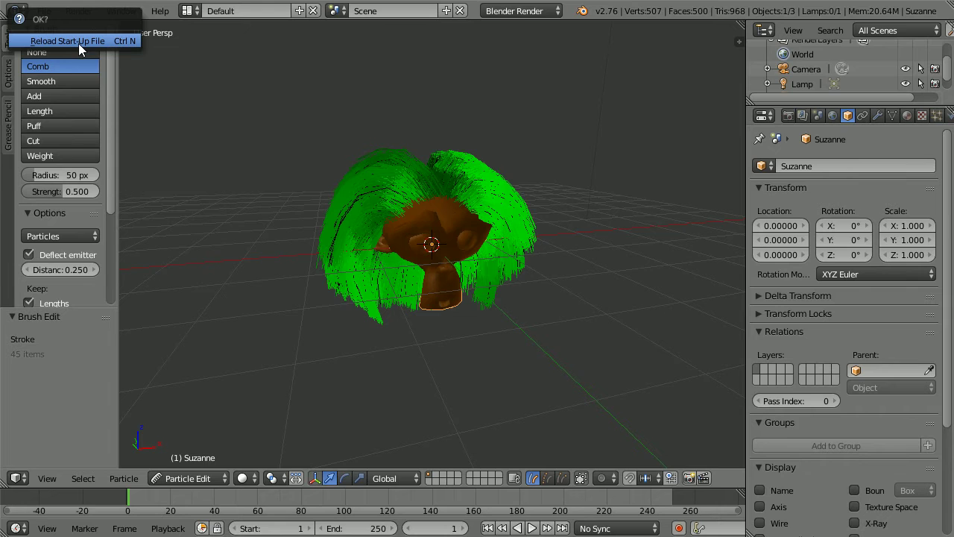
pyautogui.click(79, 41)
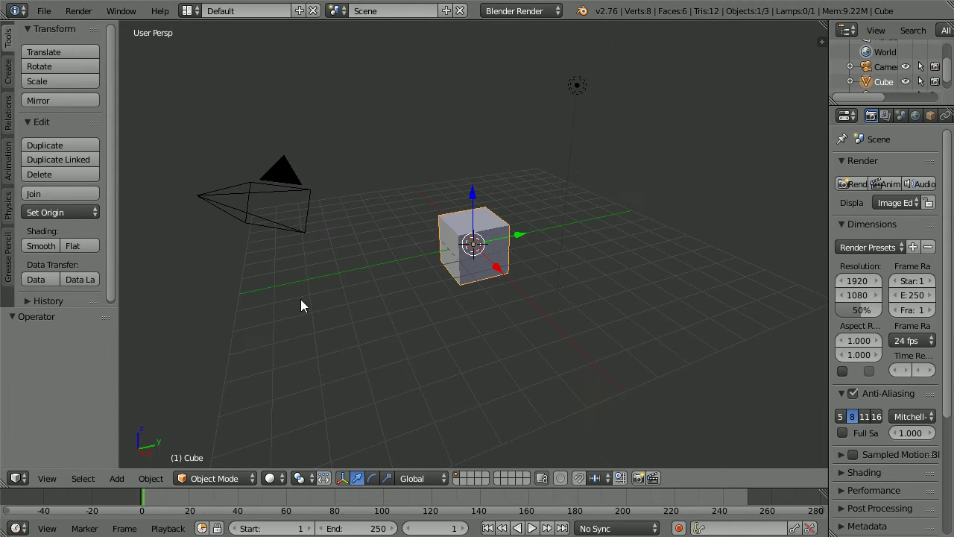
pyautogui.press('x')
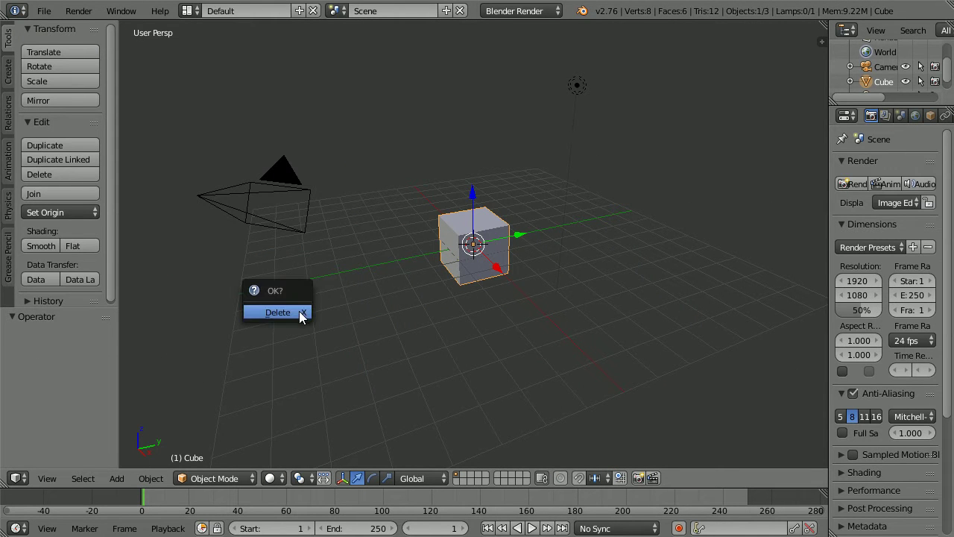
pyautogui.click(300, 311)
# Add a Monkey mesh to the scene and give it smooth shading
pyautogui.click(118, 478)
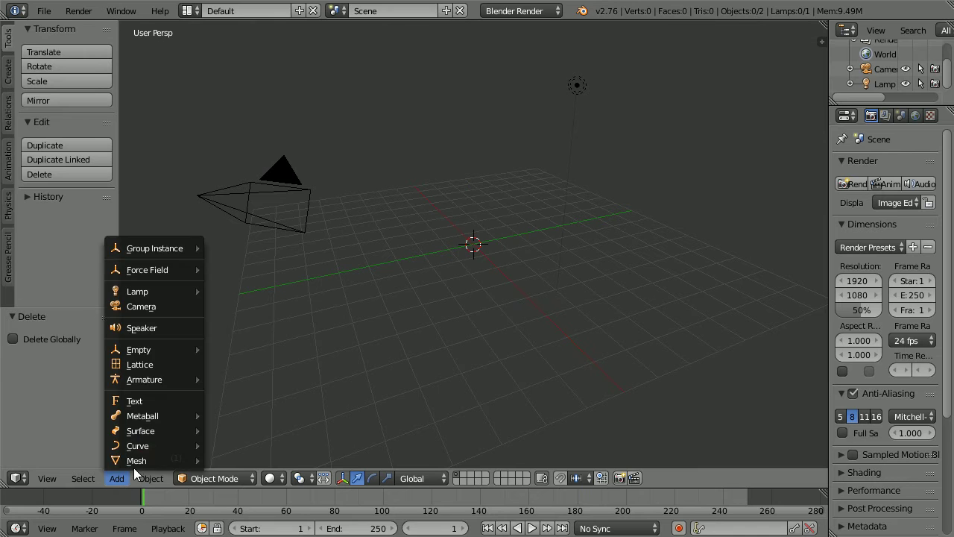
pyautogui.moveTo(134, 462)
pyautogui.click(240, 461)
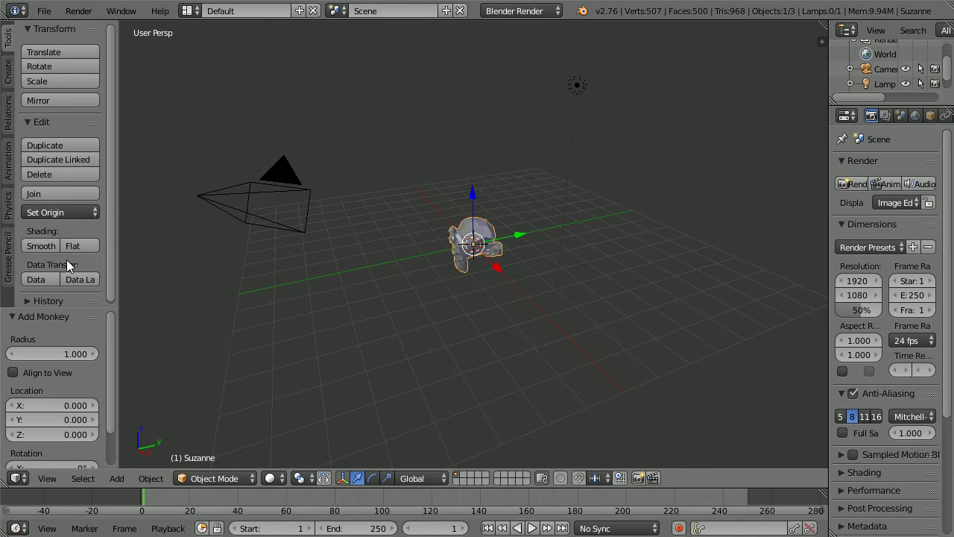
pyautogui.click(46, 246)
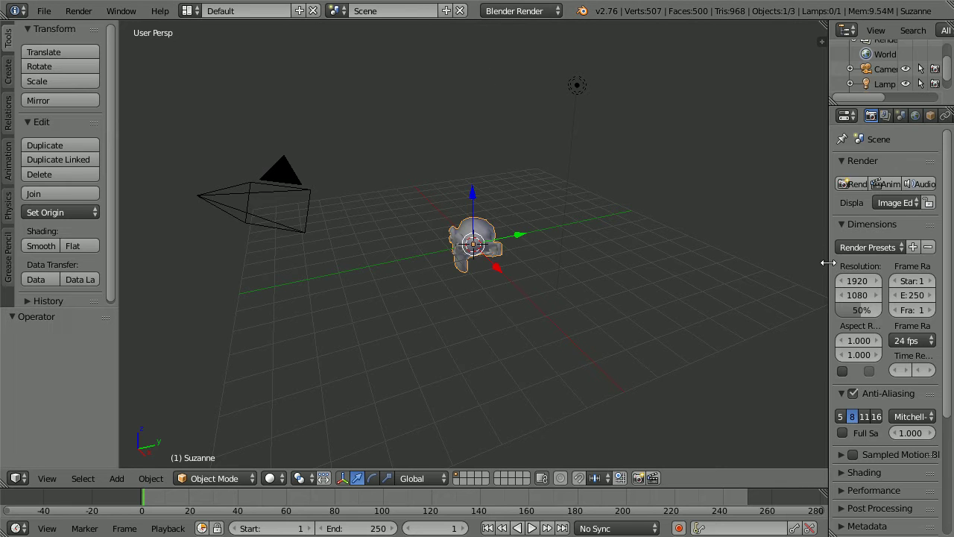
# Create a new material for the monkey and name it "brown"
pyautogui.moveTo(829, 262); pyautogui.dragTo(747, 292)
pyautogui.click(908, 115)
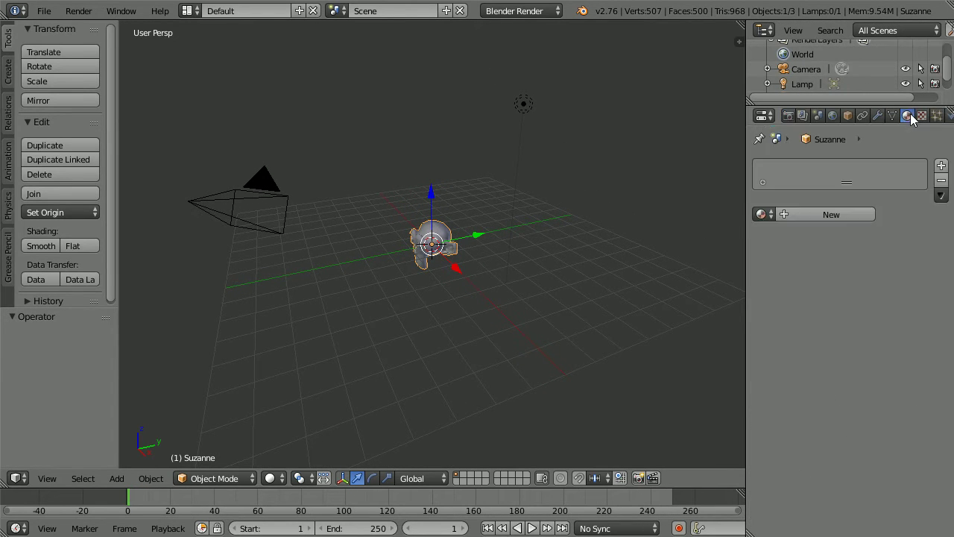
pyautogui.click(842, 214)
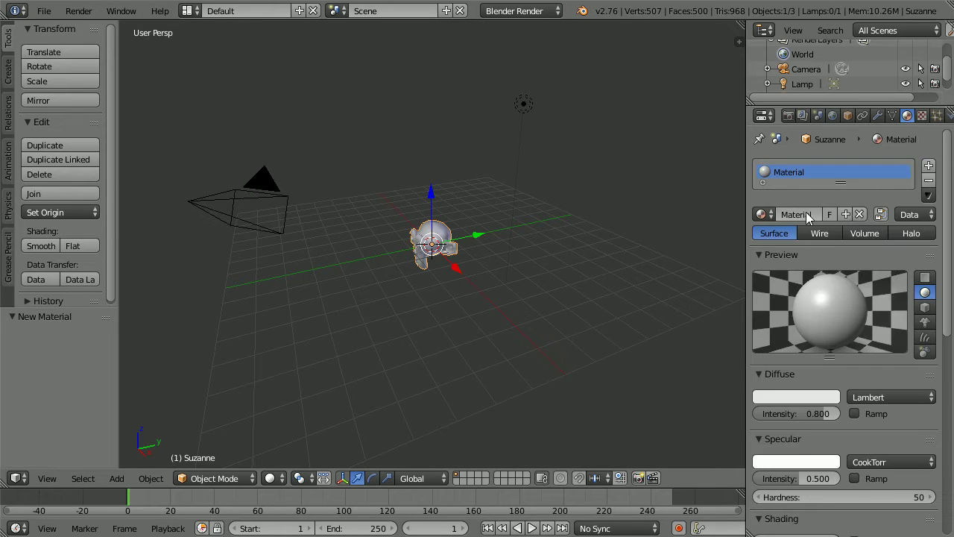
pyautogui.write('brown')
pyautogui.press('Return')
# Set the brown material's diffuse color to R 0.2, G 0.05 and B 0
pyautogui.click(803, 393)
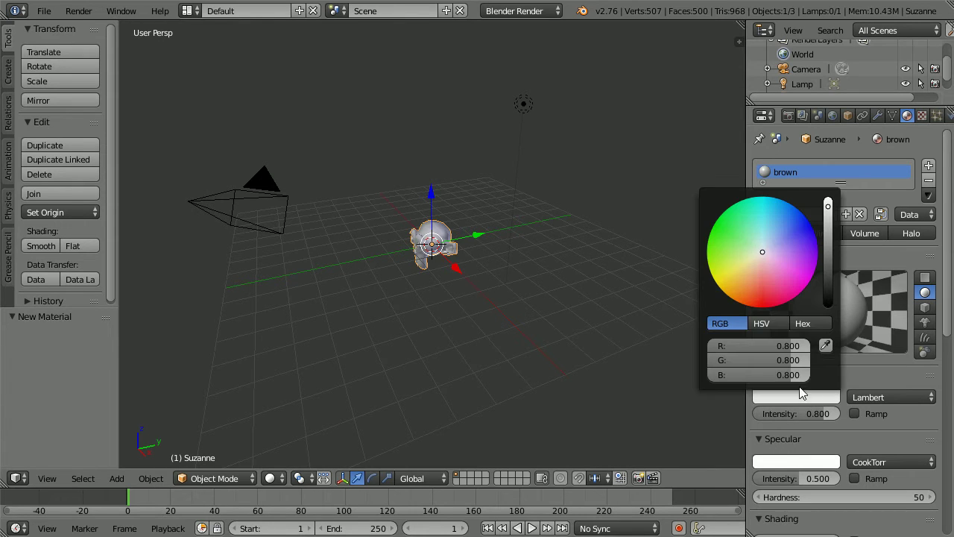
pyautogui.click(790, 345)
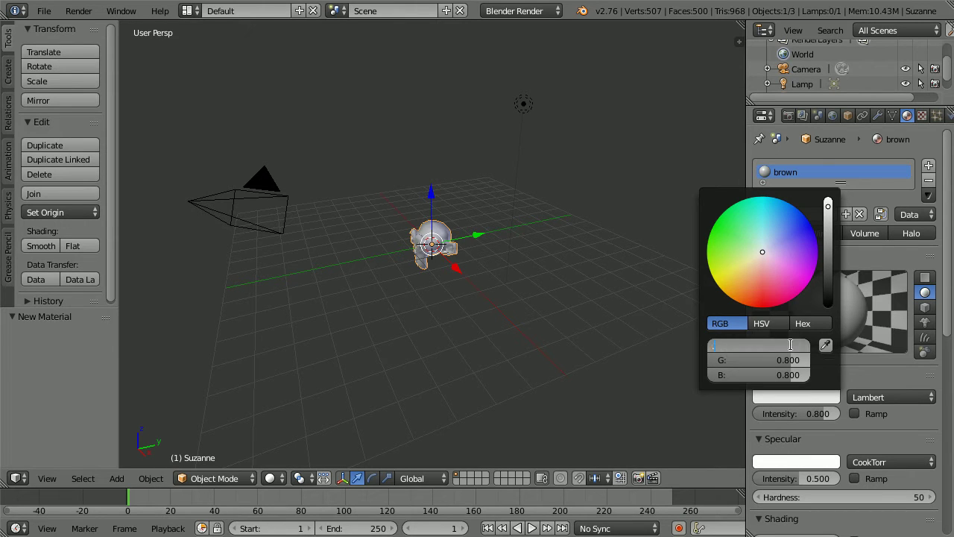
pyautogui.write('.2')
pyautogui.press('Tab')
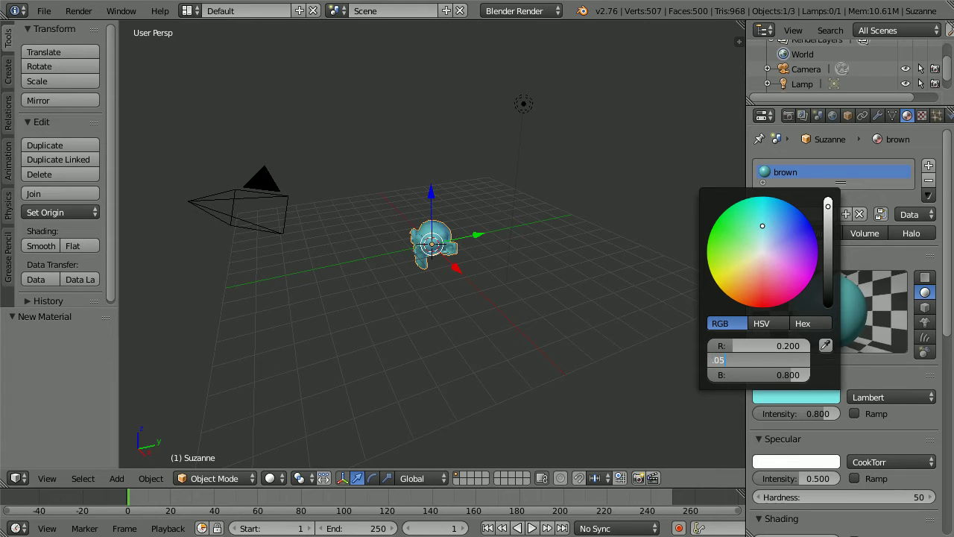
pyautogui.write('.05')
pyautogui.press('Tab')
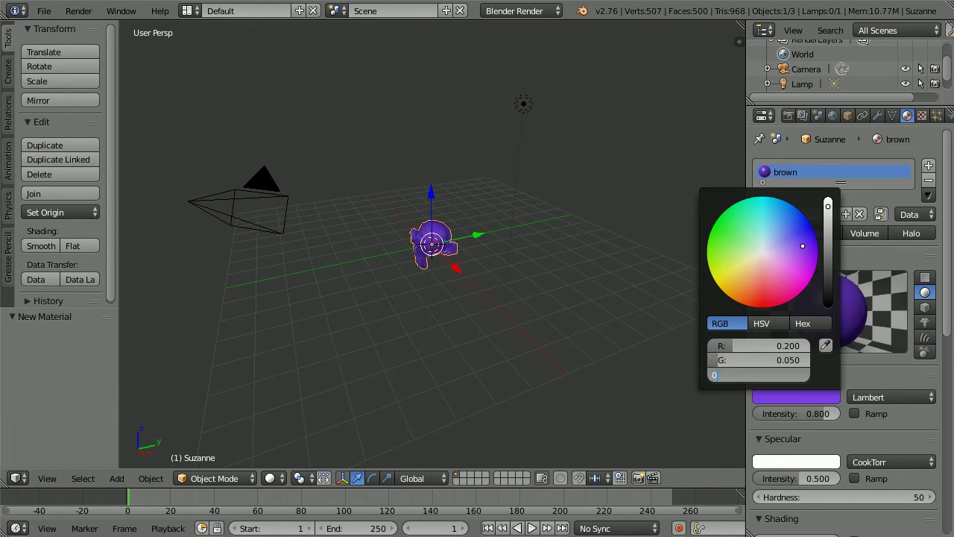
pyautogui.write('0')
pyautogui.press('Return')
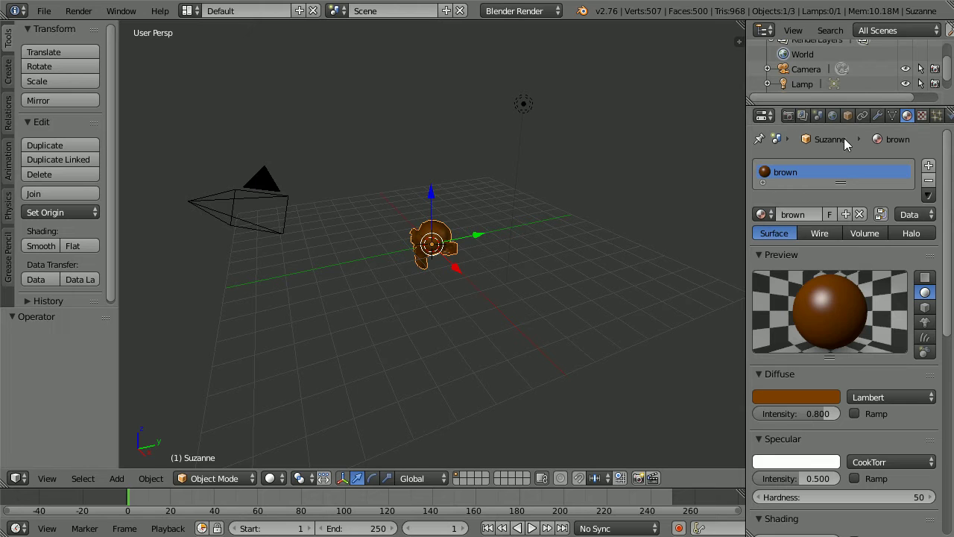
# Add a new particle system to the monkey and set its type to Hair
pyautogui.click(937, 116)
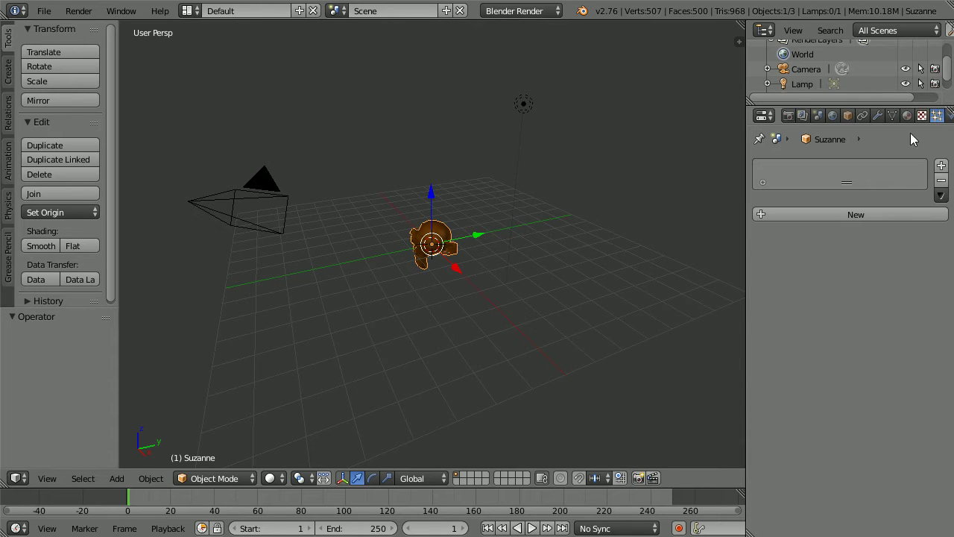
pyautogui.click(871, 216)
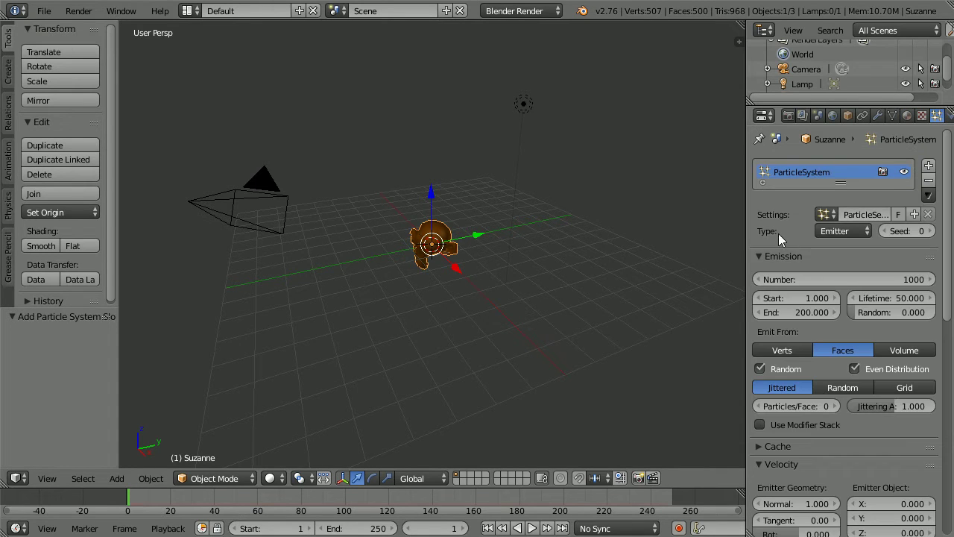
pyautogui.click(834, 231)
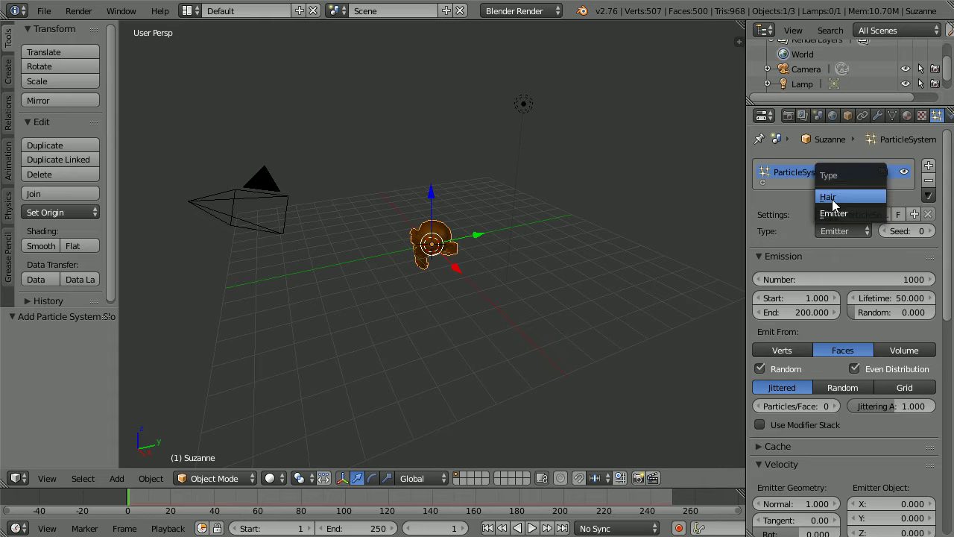
pyautogui.click(864, 194)
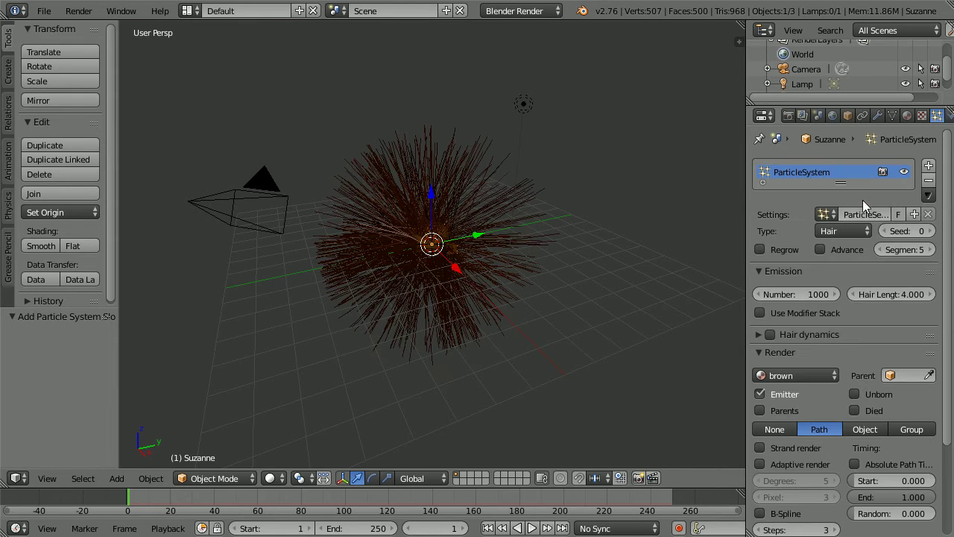
# Set the hair length to 2 and the number of emitted hairs to 0
pyautogui.click(884, 293)
pyautogui.write('2')
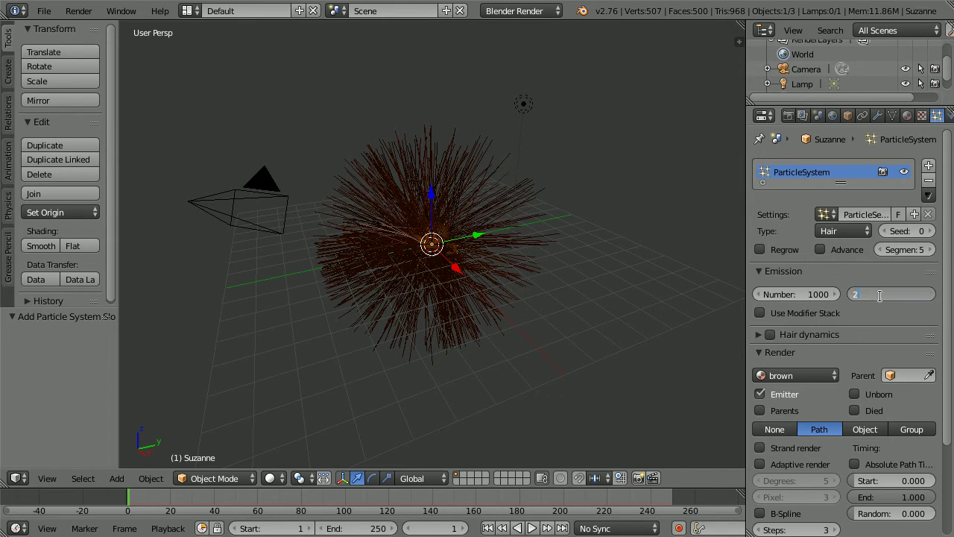
pyautogui.press('Return')
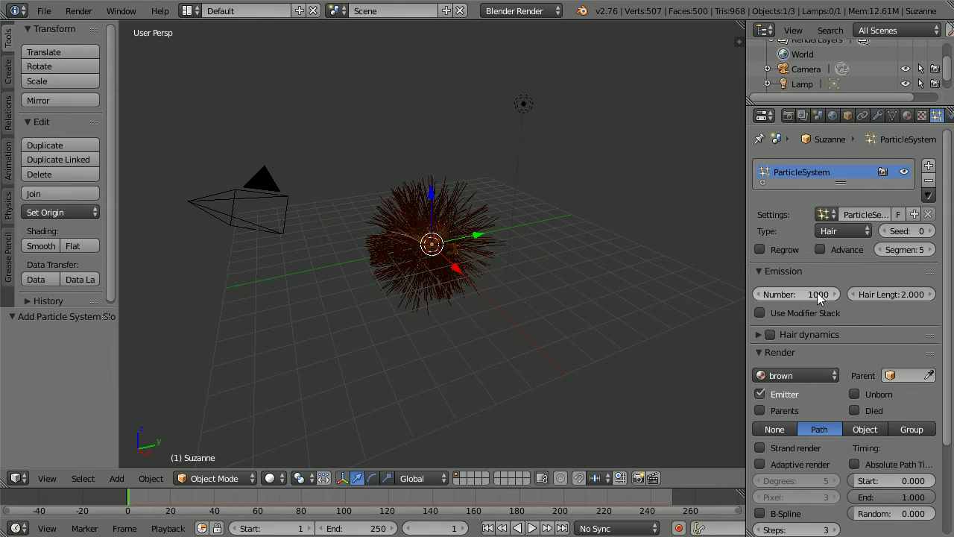
pyautogui.click(812, 294)
pyautogui.write('0')
pyautogui.press('Return')
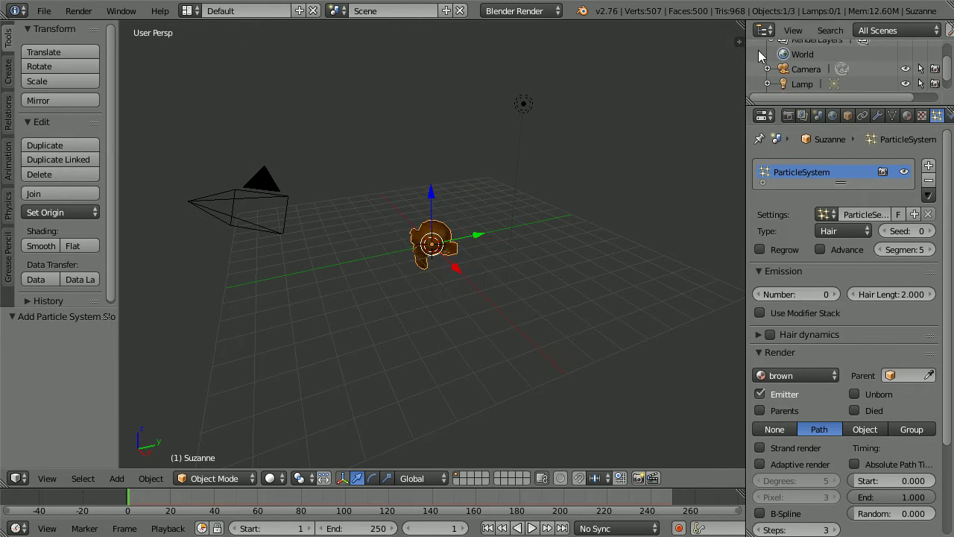
# Set up Particle Edit mode on the monkey with X Mirror enabled and the Add brush active
pyautogui.click(50, 478)
pyautogui.click(97, 408)
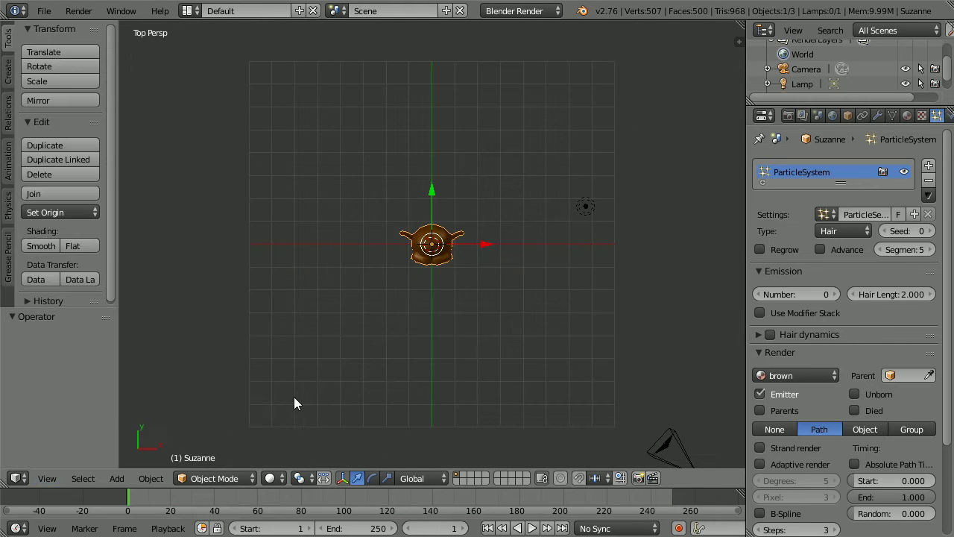
pyautogui.scroll(6, 336, 396)
pyautogui.scroll(2, 223, 385)
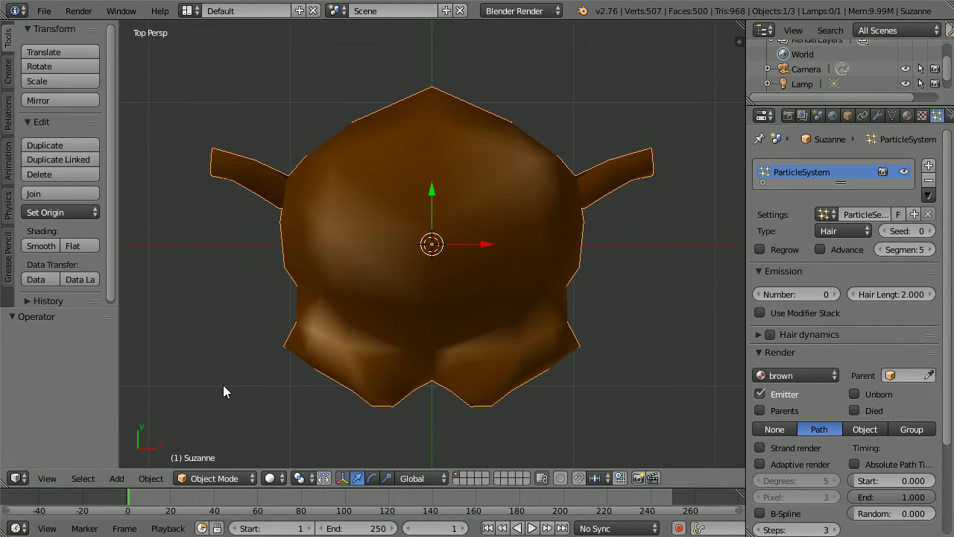
pyautogui.click(216, 478)
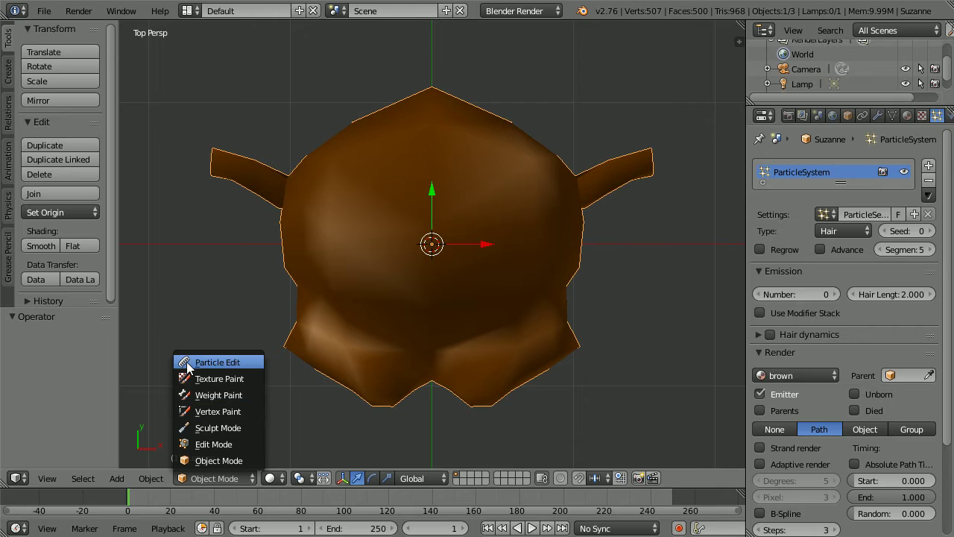
pyautogui.click(224, 362)
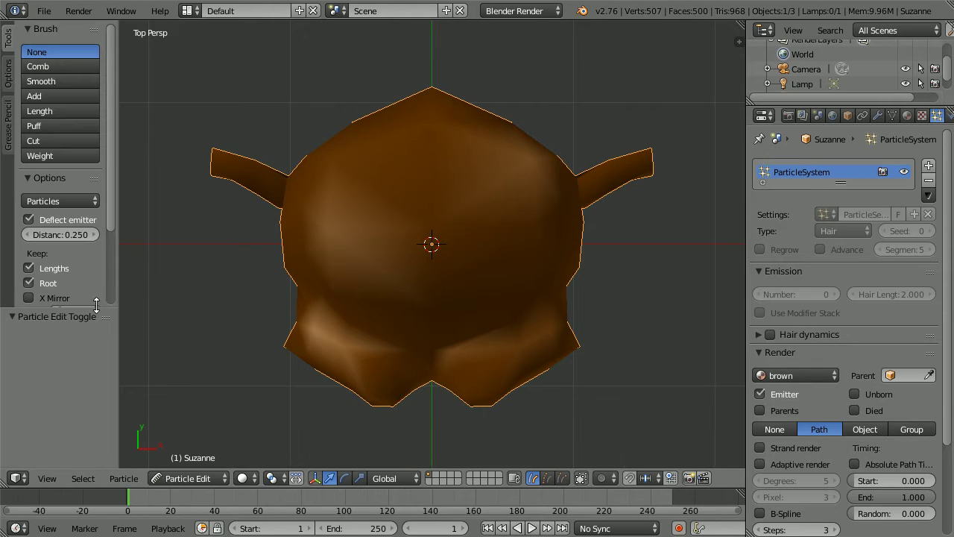
pyautogui.click(27, 297)
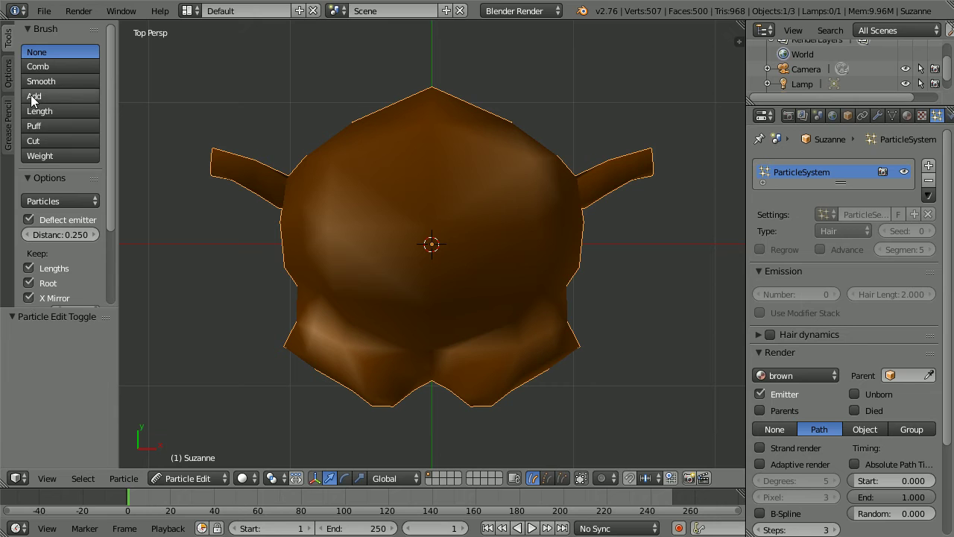
pyautogui.click(68, 95)
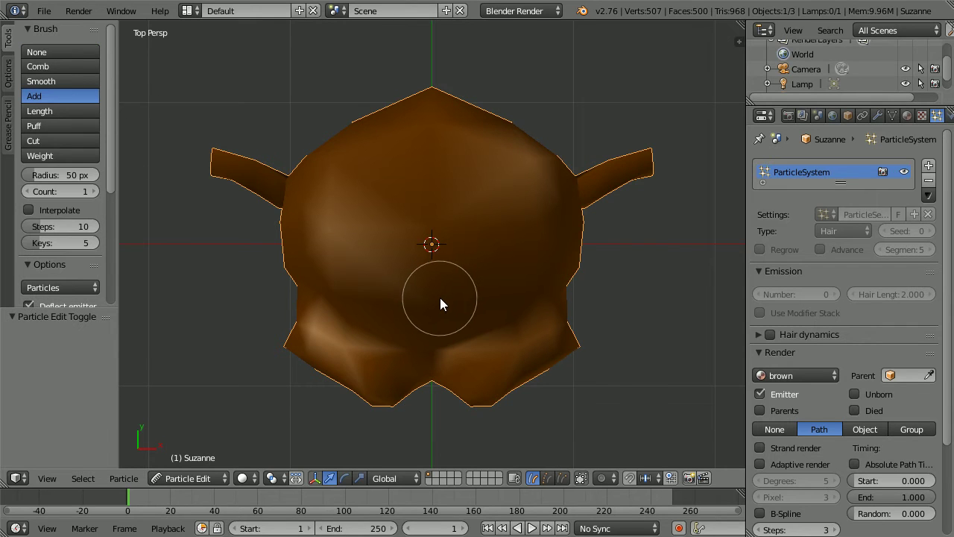
# Add a row of mirrored hairs across the front of the monkey's head, from the centreline out to the side
pyautogui.moveTo(440, 297); pyautogui.dragTo(536, 288)
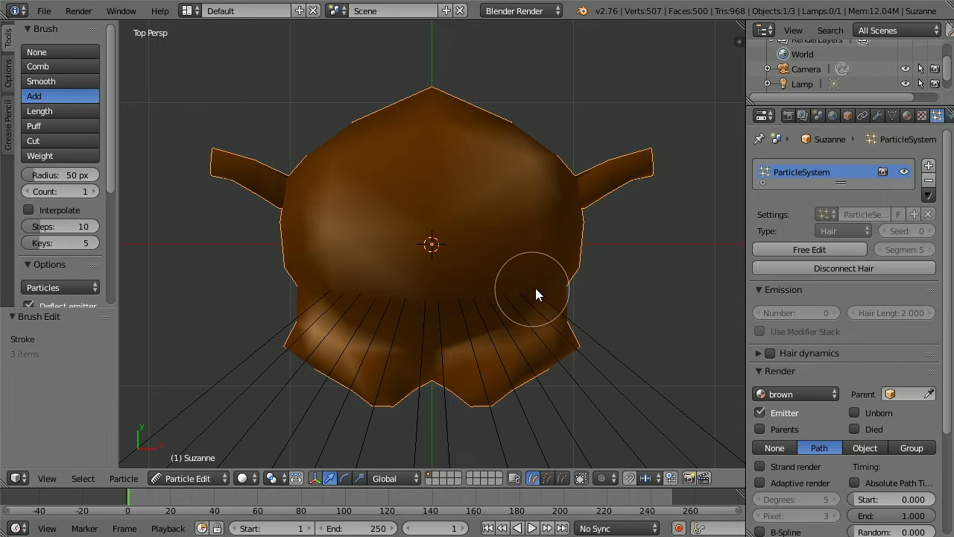
pyautogui.hotkey('ctrl', 'z')
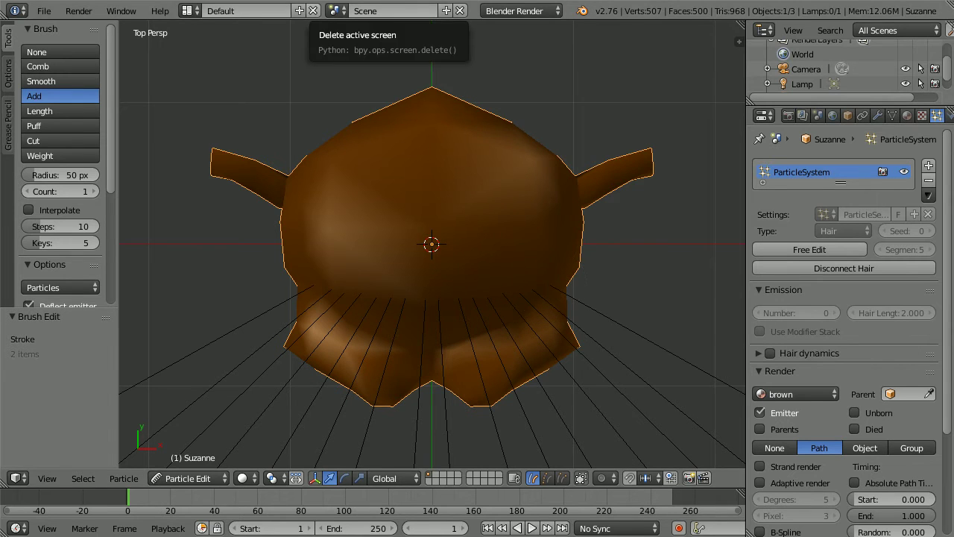
pyautogui.moveTo(445, 295); pyautogui.dragTo(469, 298)
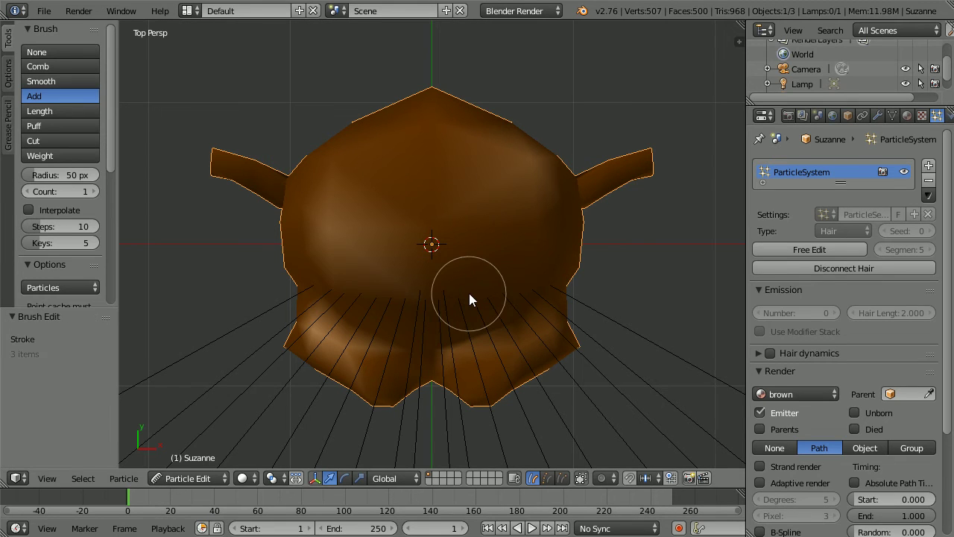
pyautogui.hotkey('ctrl', 'z')
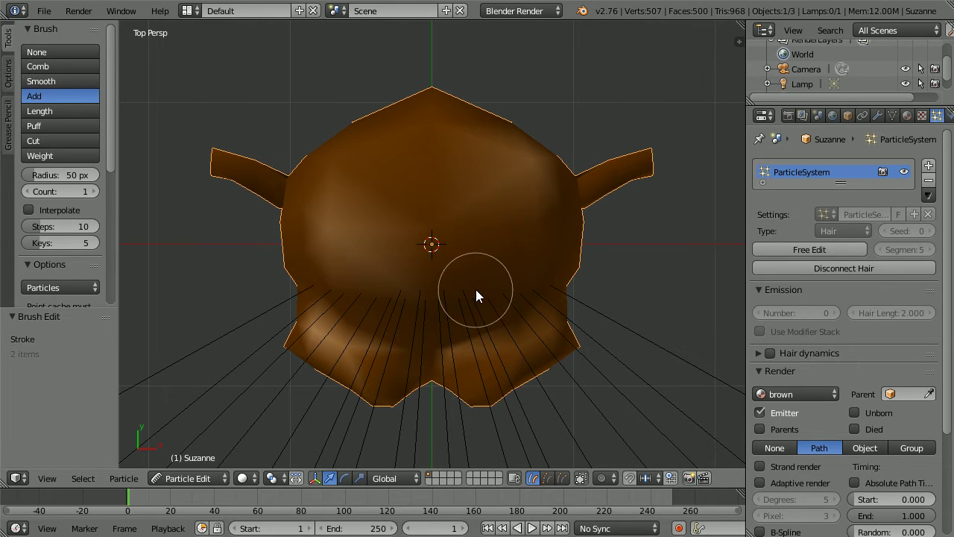
pyautogui.moveTo(476, 292); pyautogui.dragTo(535, 277)
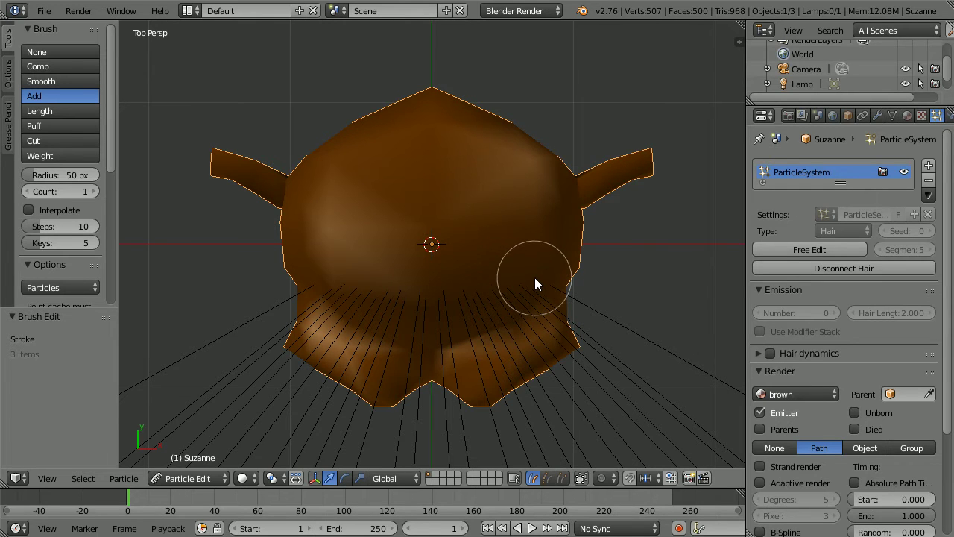
pyautogui.hotkey('ctrl', 'z')
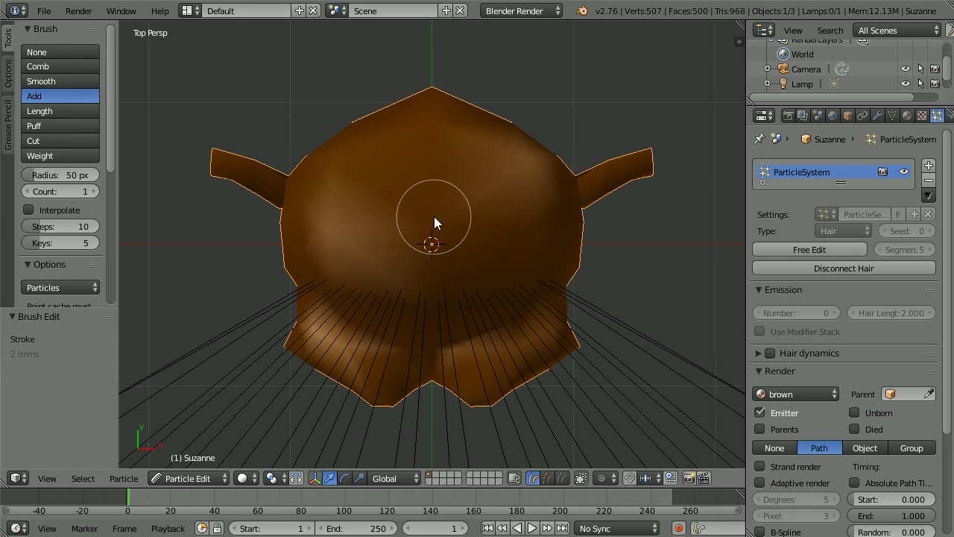
pyautogui.hotkey('ctrl', 'z')
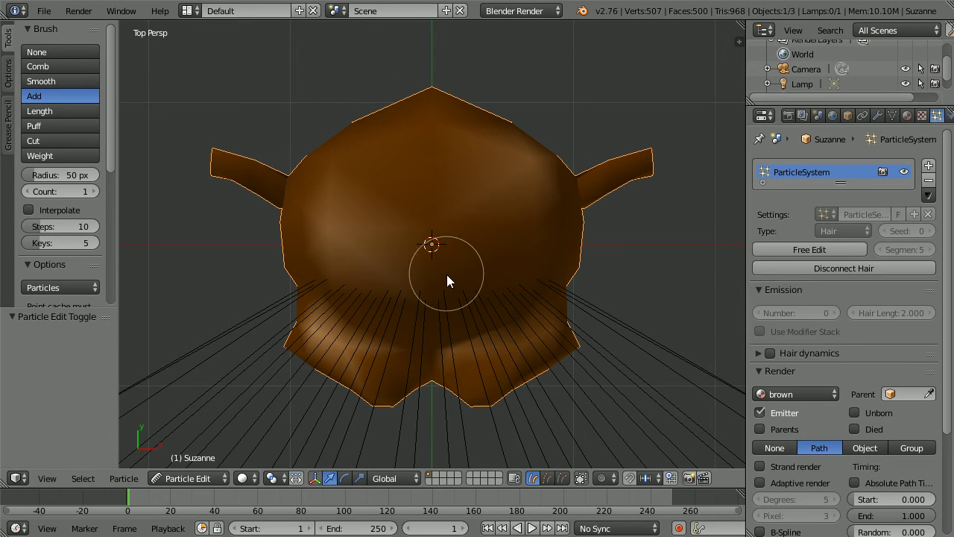
# Add a second row of hairs just behind the front row, working from the centreline toward the side
pyautogui.moveTo(438, 288); pyautogui.dragTo(450, 286)
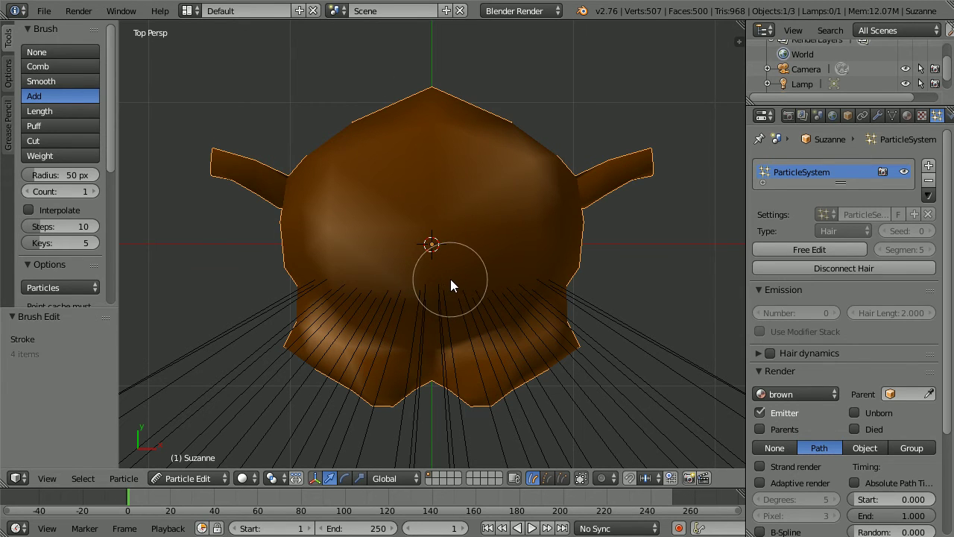
pyautogui.click(452, 278)
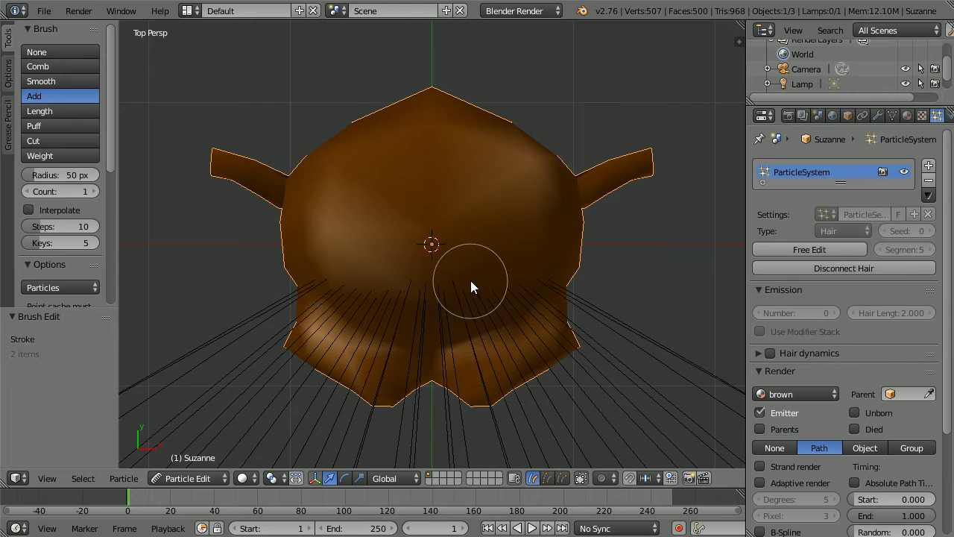
pyautogui.click(468, 280)
pyautogui.click(482, 279)
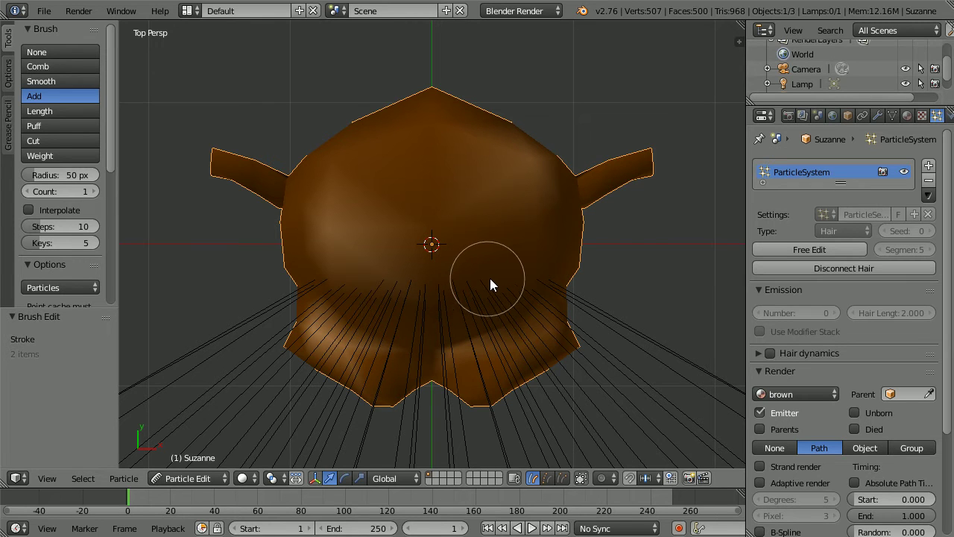
pyautogui.moveTo(490, 284); pyautogui.dragTo(551, 269)
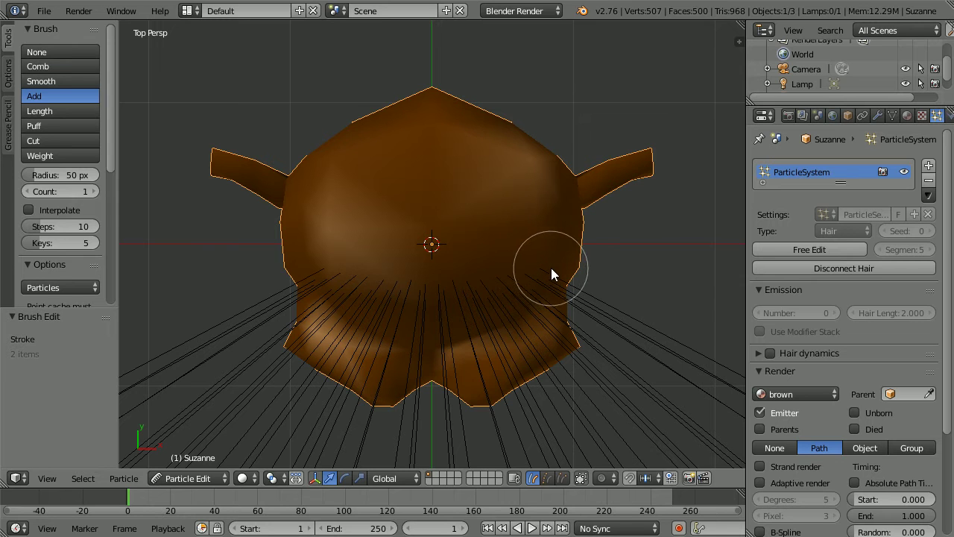
pyautogui.click(552, 258)
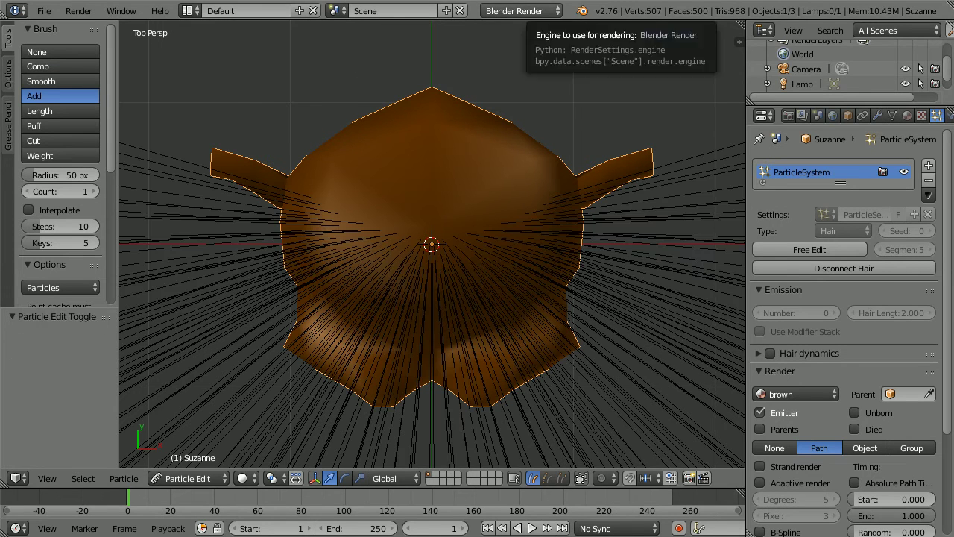
# Extend the hair coverage farther back over the middle of the head, from the centreline out toward the ear
pyautogui.click(436, 231)
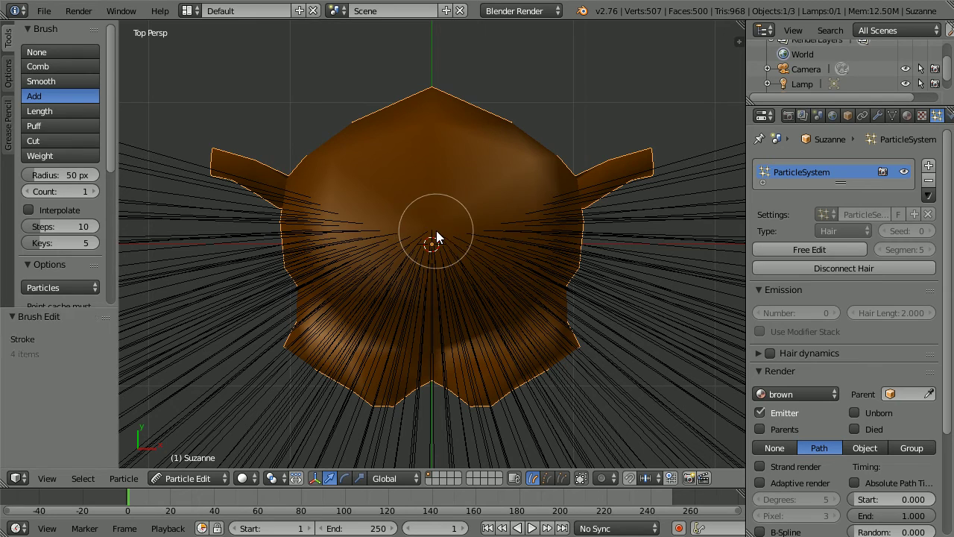
pyautogui.click(474, 223)
pyautogui.click(496, 216)
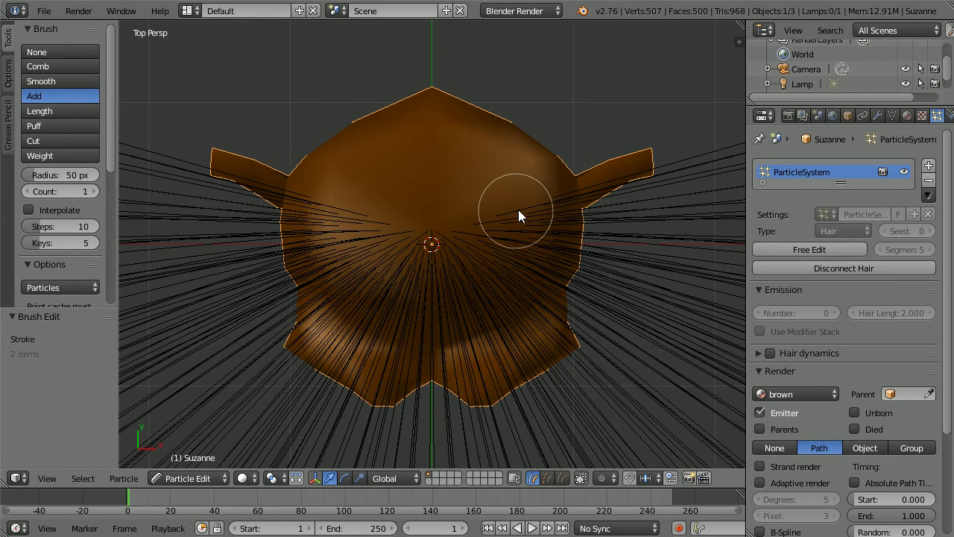
pyautogui.moveTo(518, 209); pyautogui.dragTo(556, 182)
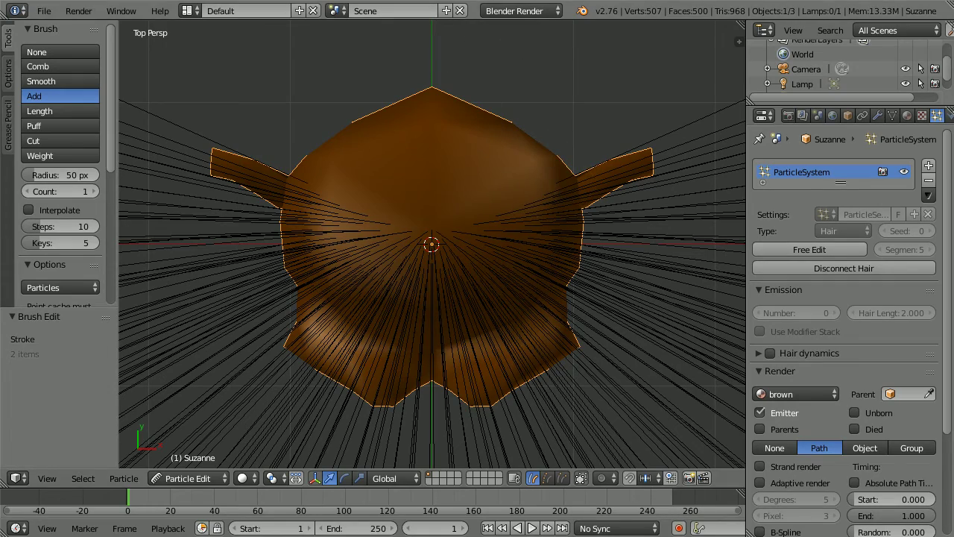
# Remove the stray low hairs on the side of the head near the ear with the Cut brush
pyautogui.moveTo(623, 229)
pyautogui.mouseDown(button='middle')
pyautogui.moveTo(566, 164)
pyautogui.moveTo(560, 140)
pyautogui.moveTo(571, 103)
pyautogui.moveTo(589, 98)
pyautogui.moveTo(580, 95)
pyautogui.mouseUp(button='middle')
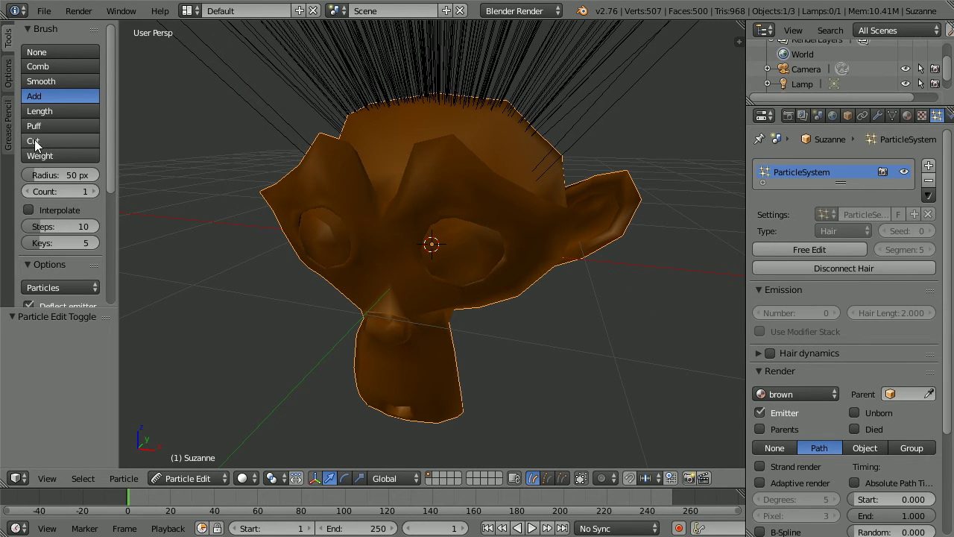
pyautogui.click(55, 140)
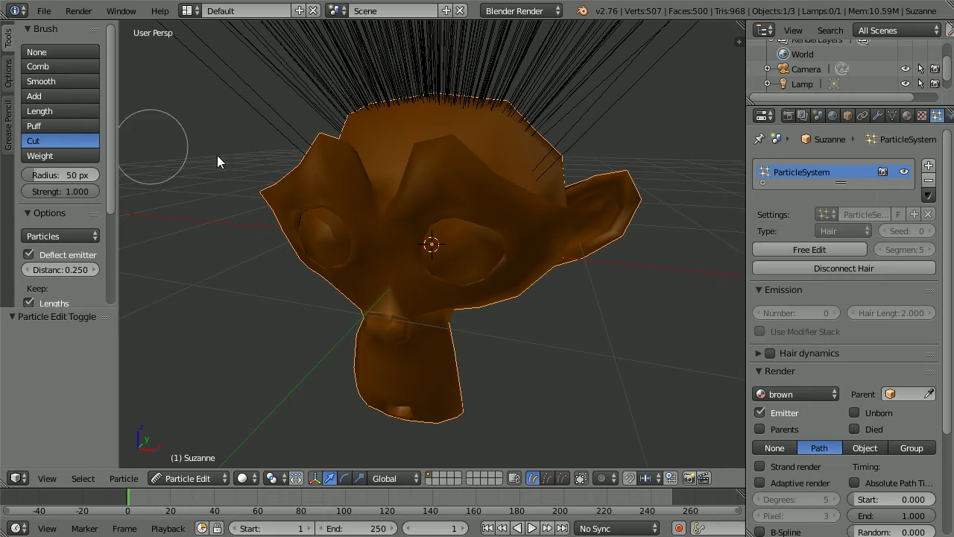
pyautogui.click(532, 174)
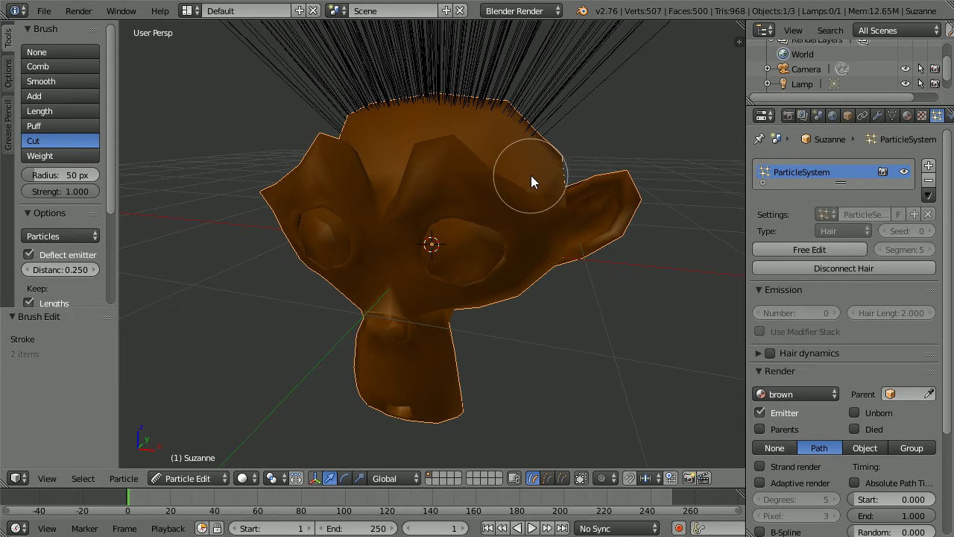
pyautogui.hotkey('ctrl', 'z')
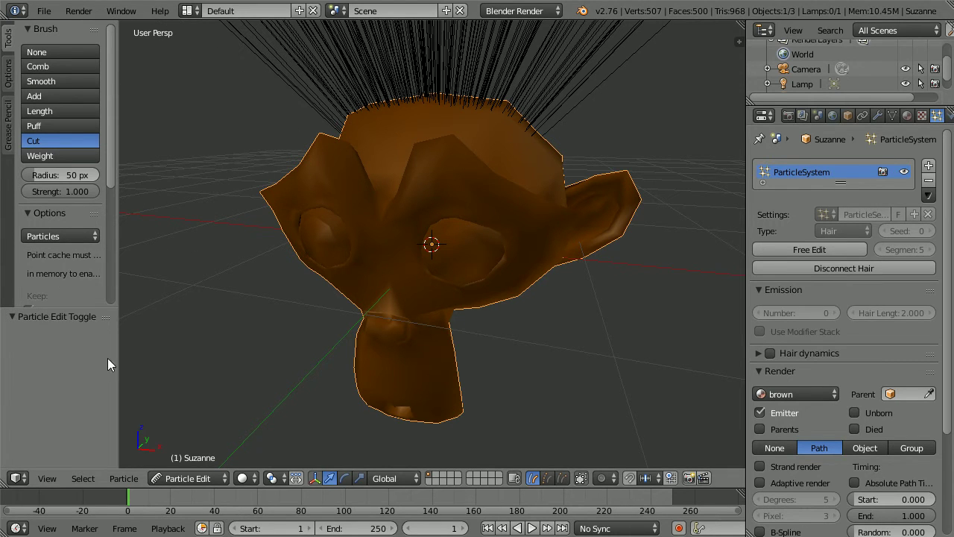
# Fill in the front hairline with the Add brush while viewing the head from the right side
pyautogui.click(51, 480)
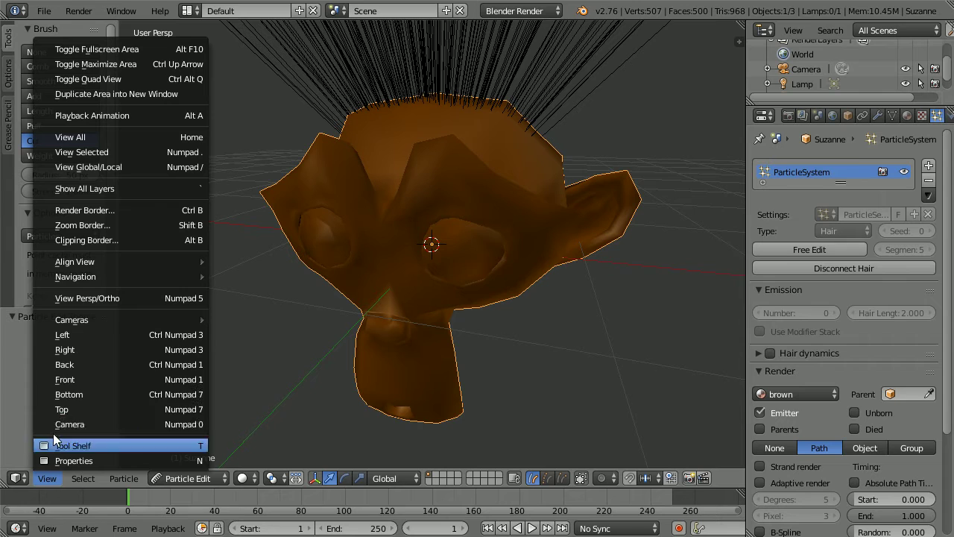
pyautogui.click(96, 350)
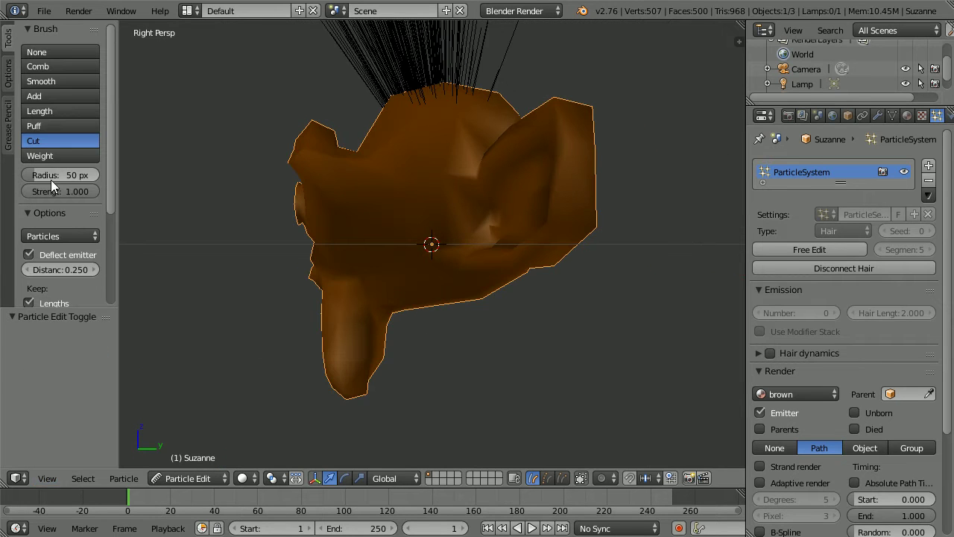
pyautogui.click(48, 95)
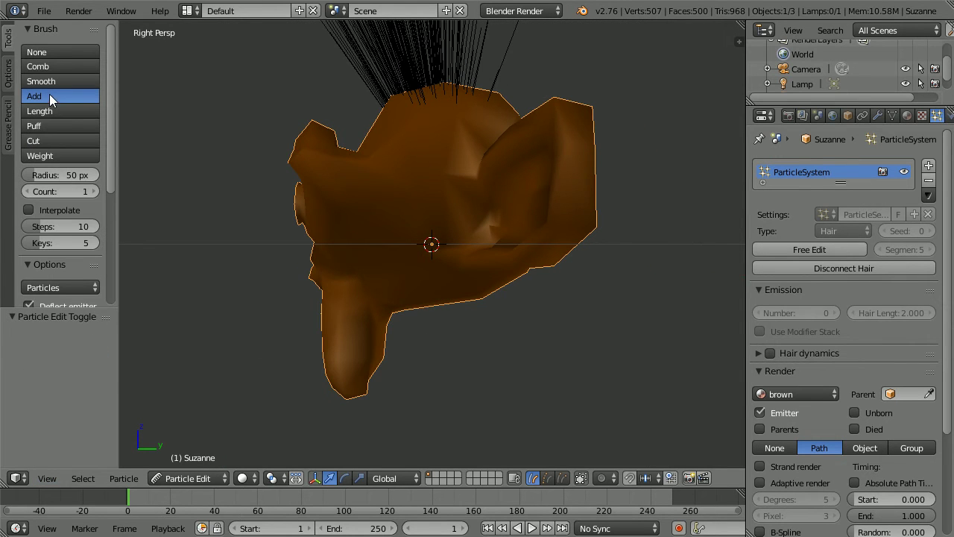
pyautogui.click(393, 99)
pyautogui.click(401, 100)
pyautogui.click(392, 107)
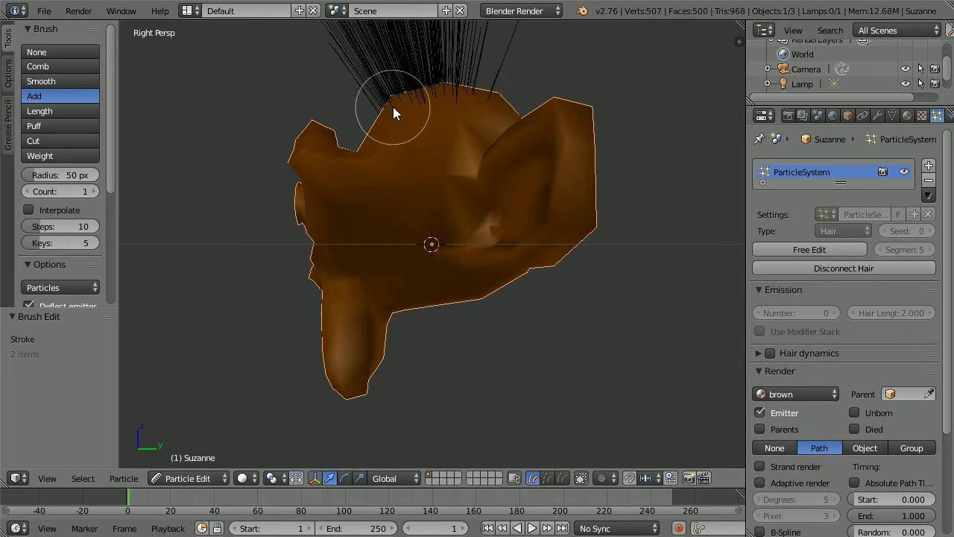
pyautogui.click(393, 107)
pyautogui.click(402, 103)
# Add hairs along the upper side of the head, between the front hairline and the back of the crown
pyautogui.click(441, 103)
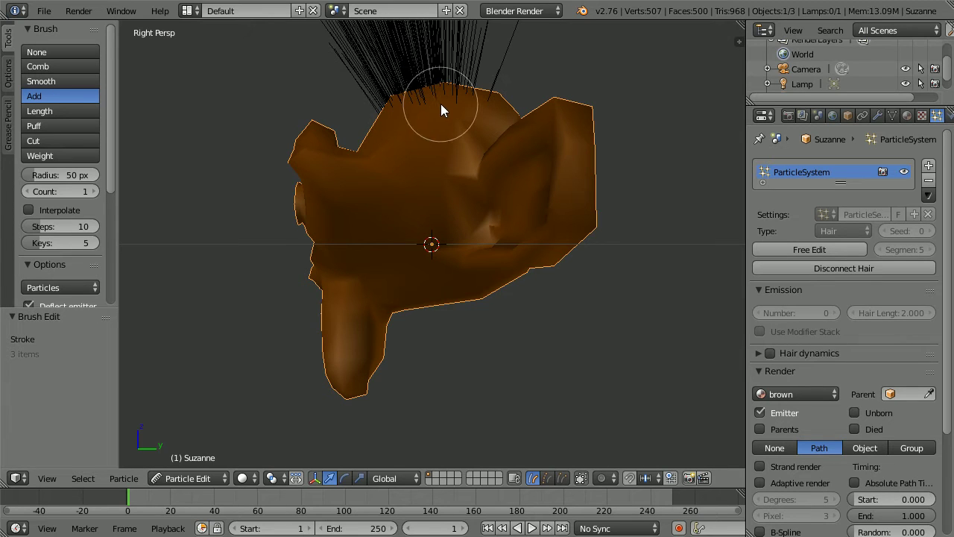
pyautogui.click(469, 111)
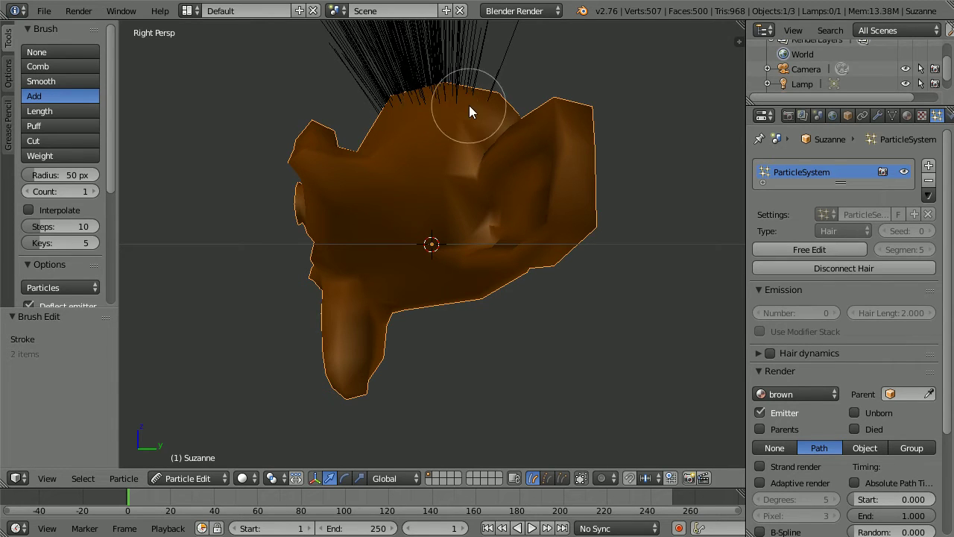
pyautogui.moveTo(469, 111)
pyautogui.mouseDown()
pyautogui.moveTo(464, 97)
pyautogui.moveTo(470, 110)
pyautogui.moveTo(482, 98)
pyautogui.moveTo(478, 110)
pyautogui.moveTo(495, 97)
pyautogui.moveTo(488, 106)
pyautogui.moveTo(501, 104)
pyautogui.moveTo(488, 141)
pyautogui.moveTo(435, 106)
pyautogui.mouseUp()
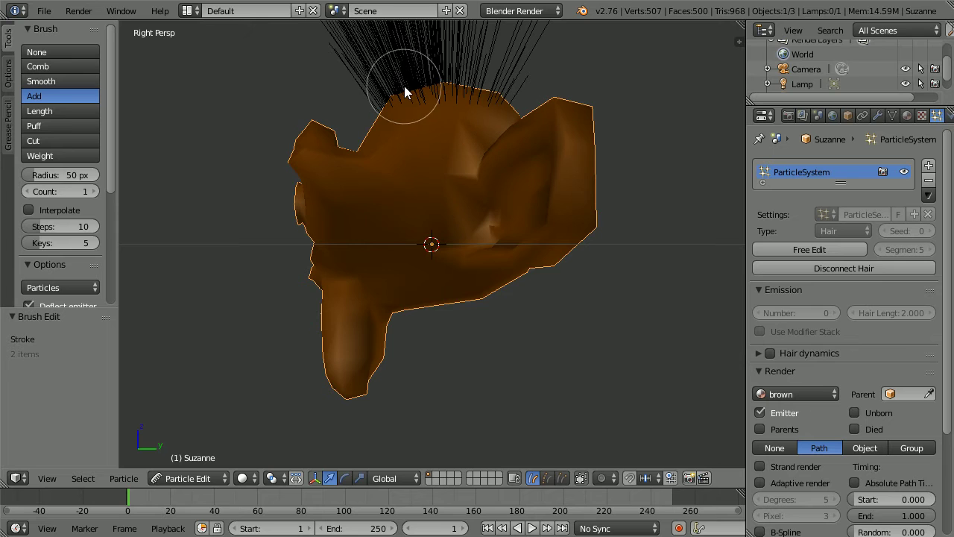
pyautogui.hotkey('ctrl', 'z')
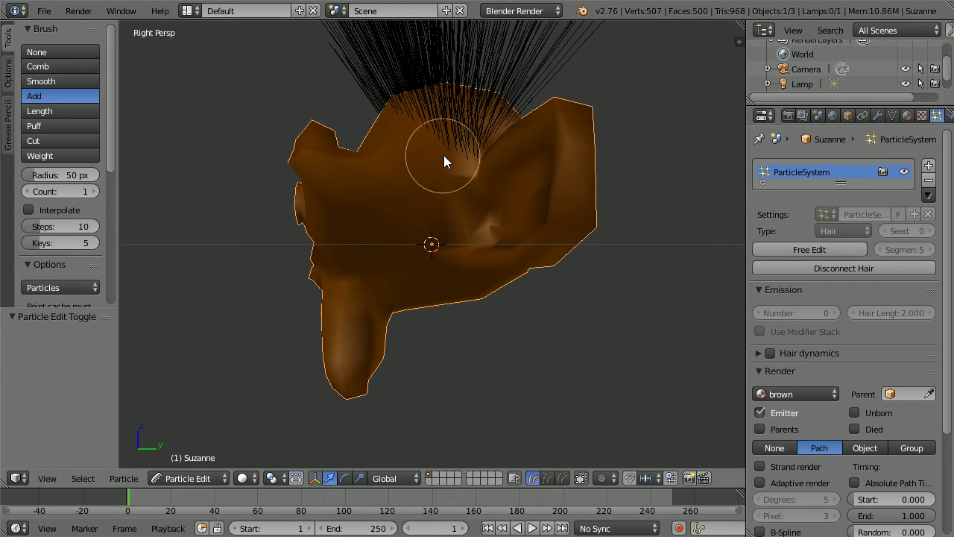
# Add hairs lower on the side of the head, just in front of the upper ear
pyautogui.moveTo(443, 161); pyautogui.dragTo(456, 156)
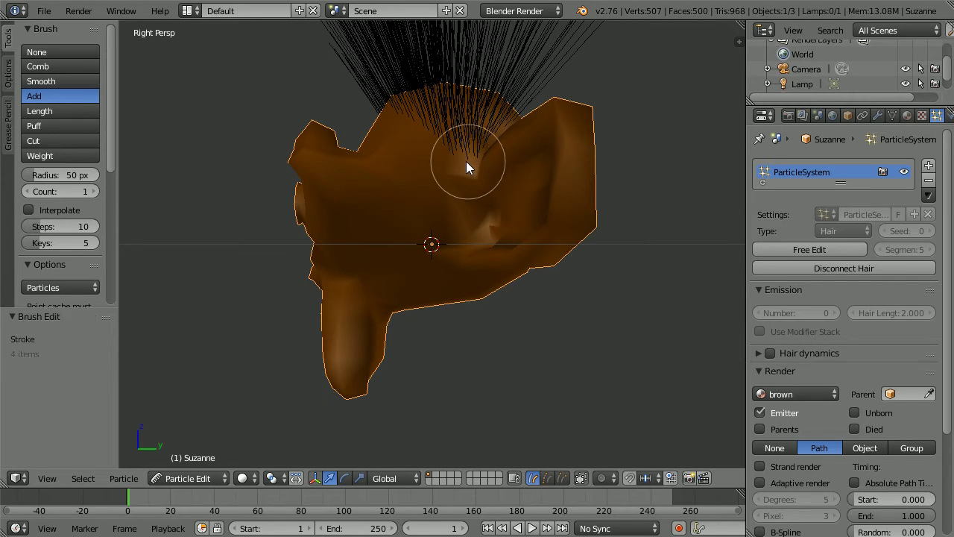
pyautogui.click(460, 160)
pyautogui.click(460, 156)
pyautogui.click(470, 163)
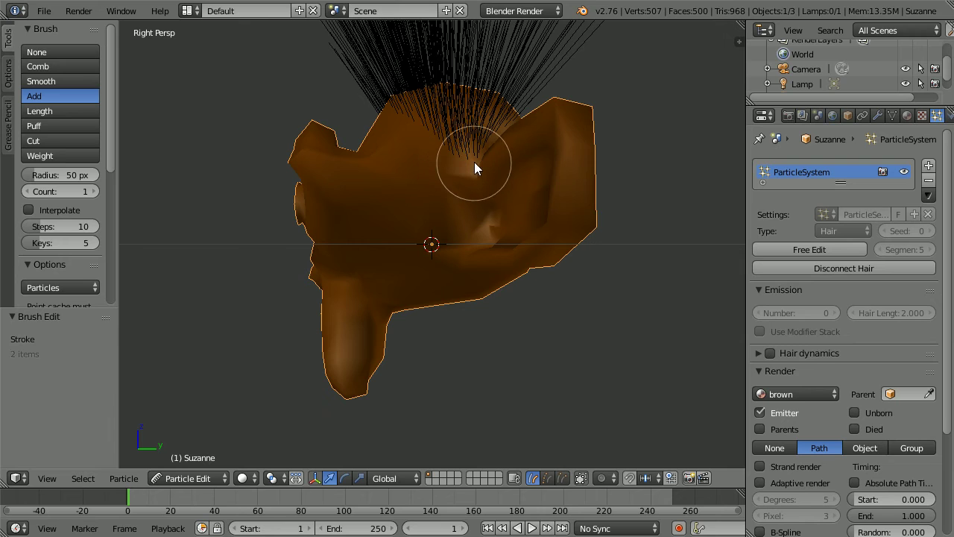
pyautogui.click(475, 161)
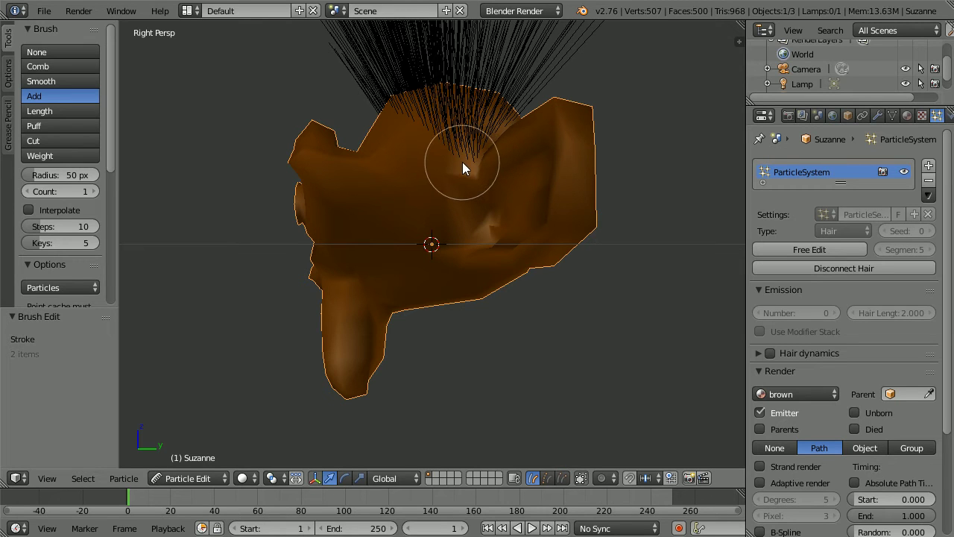
pyautogui.moveTo(465, 162); pyautogui.dragTo(468, 164)
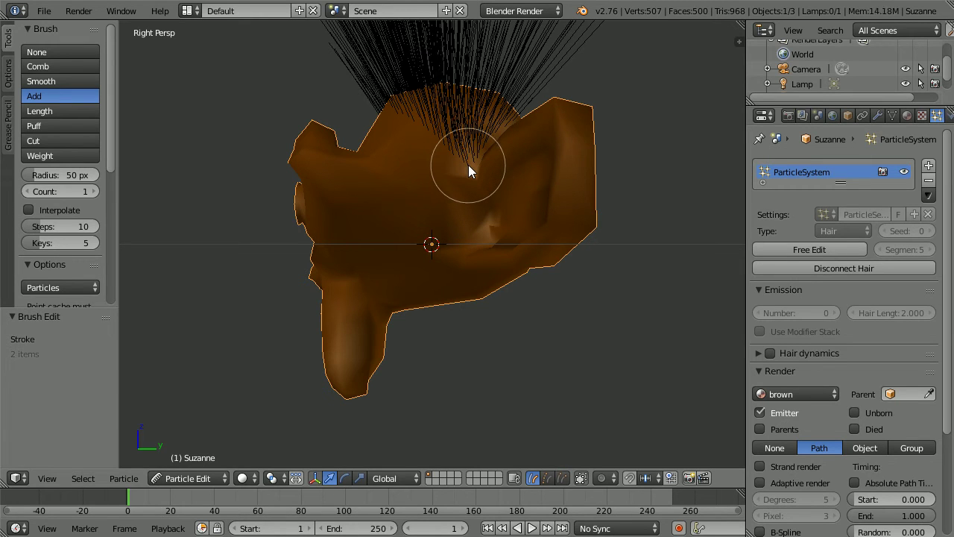
pyautogui.hotkey('ctrl', 'z')
# Add hairs across the upper back of the head with the Add brush while viewing it from behind
pyautogui.click(48, 475)
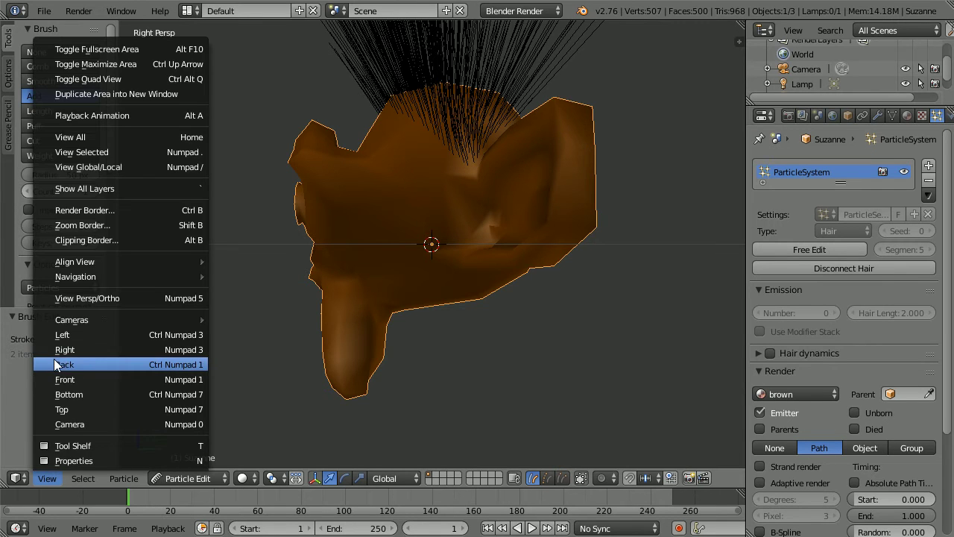
pyautogui.click(89, 364)
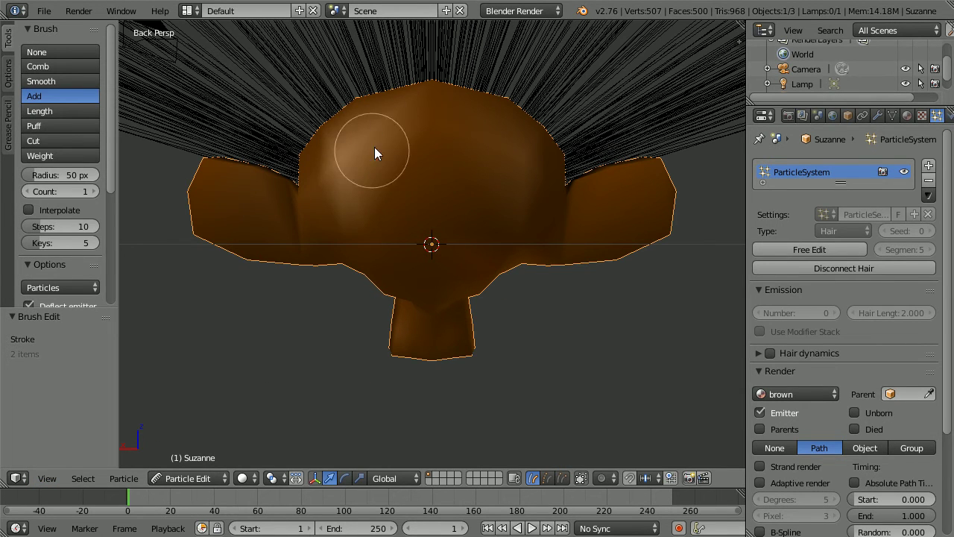
pyautogui.moveTo(366, 144); pyautogui.dragTo(474, 192, button='middle')
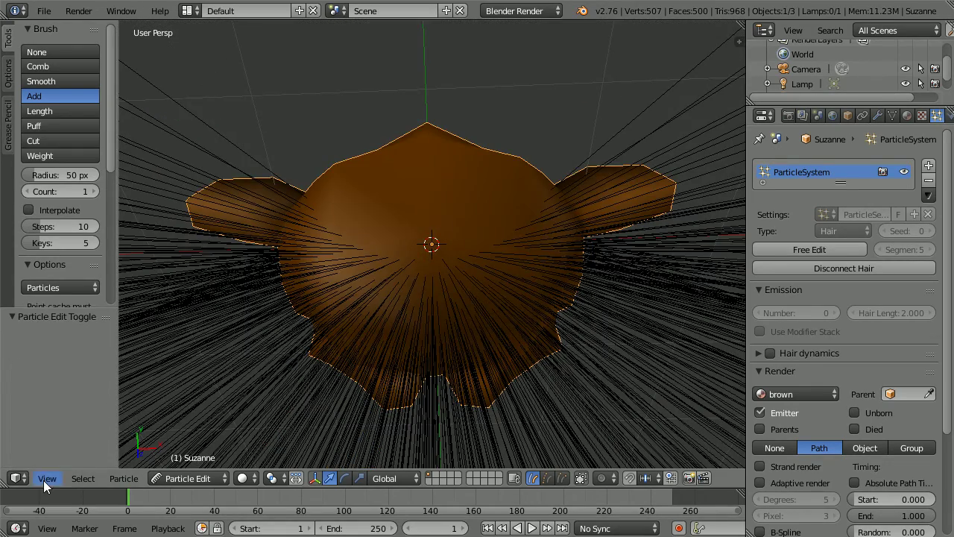
pyautogui.click(45, 480)
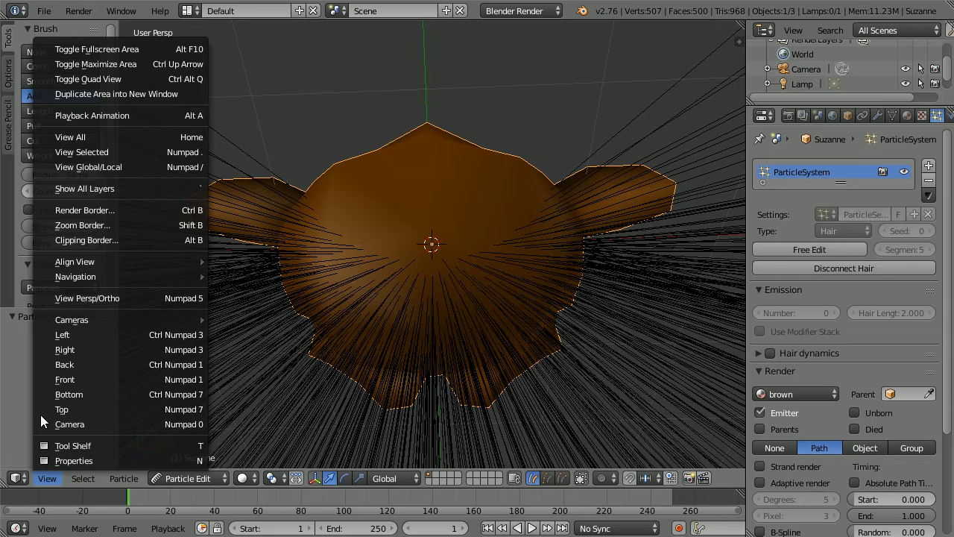
pyautogui.click(53, 365)
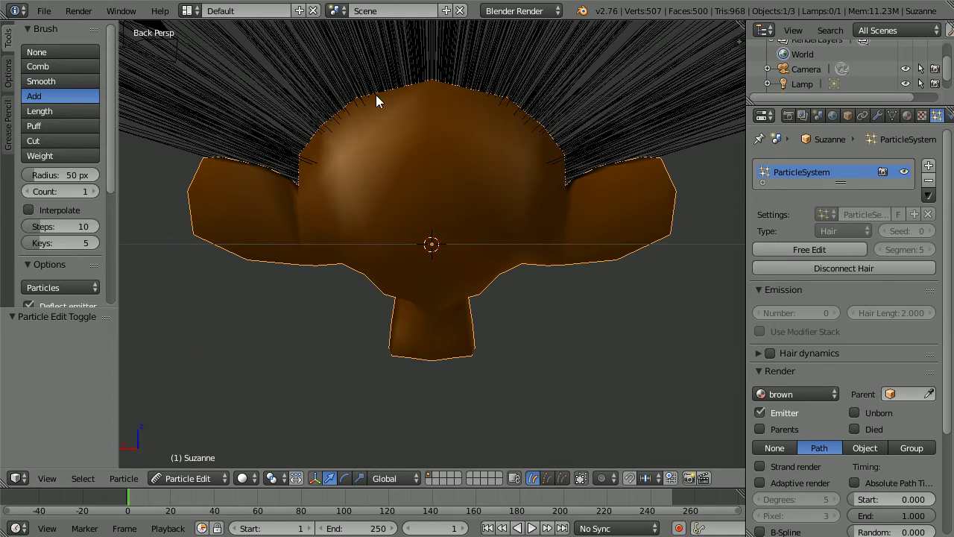
pyautogui.click(425, 88)
pyautogui.click(410, 91)
pyautogui.click(398, 92)
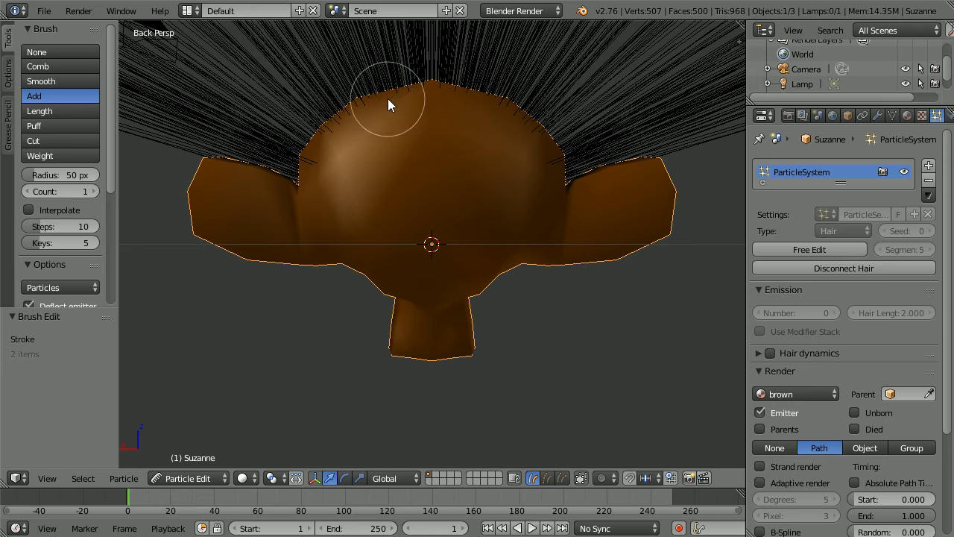
pyautogui.click(388, 99)
pyautogui.moveTo(383, 102)
pyautogui.mouseDown()
pyautogui.moveTo(307, 146)
pyautogui.moveTo(326, 144)
pyautogui.moveTo(316, 161)
pyautogui.mouseUp()
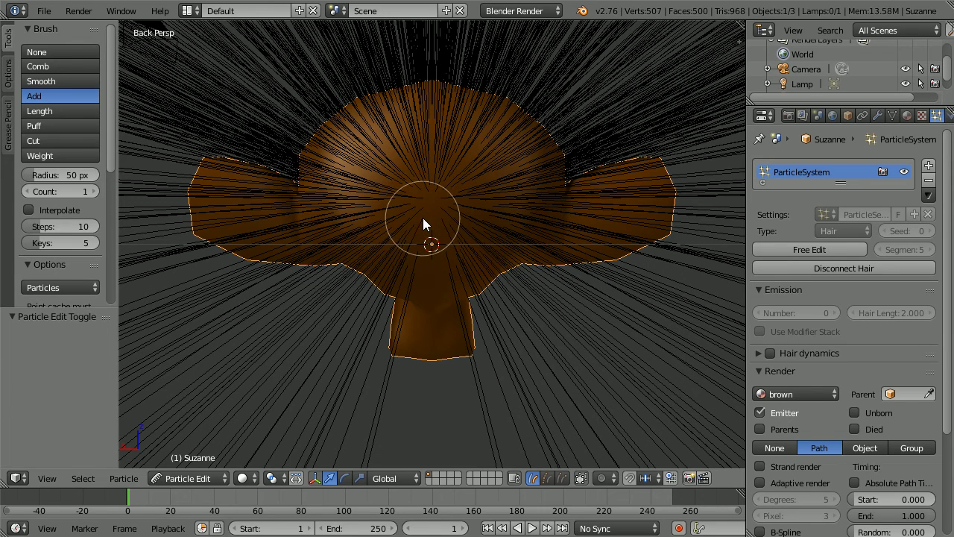
# Add hairs down the lower back of the head, close to the centre line toward the neck
pyautogui.click(423, 220)
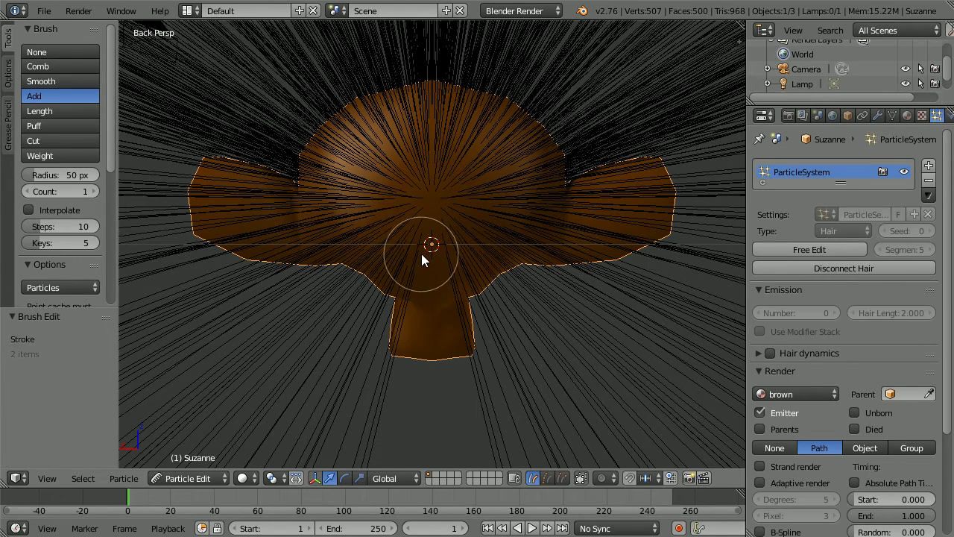
pyautogui.click(421, 256)
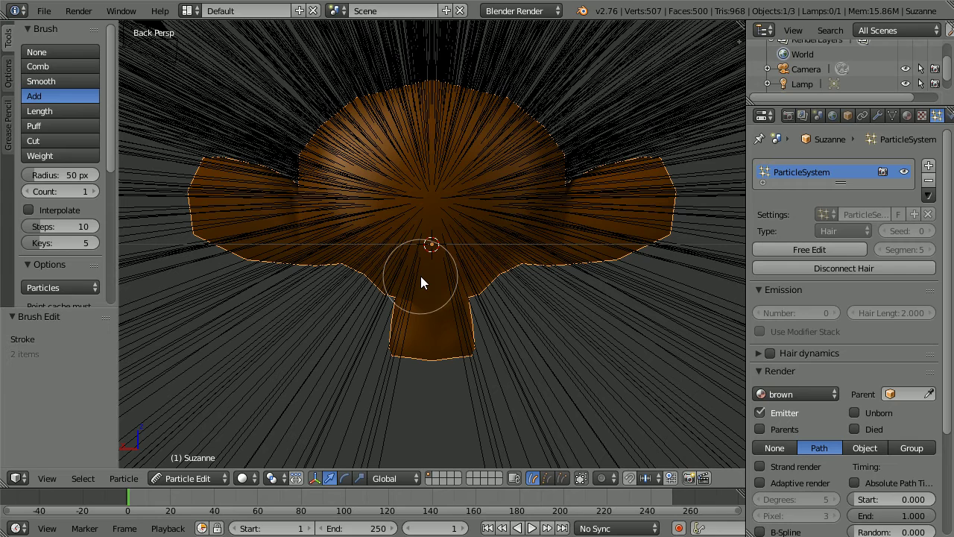
pyautogui.click(422, 273)
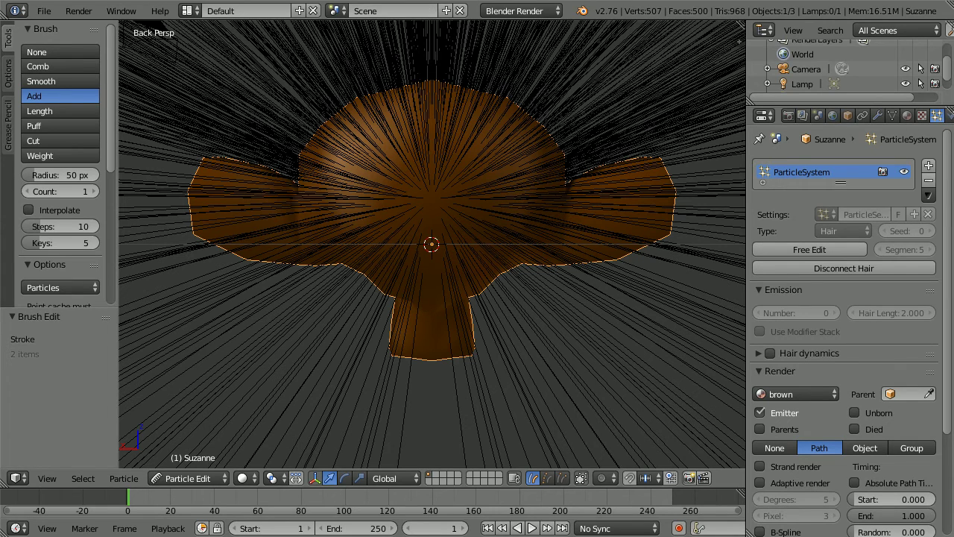
# Trim the outer hair tips on the side of the head with the Cut brush in front view
pyautogui.click(47, 478)
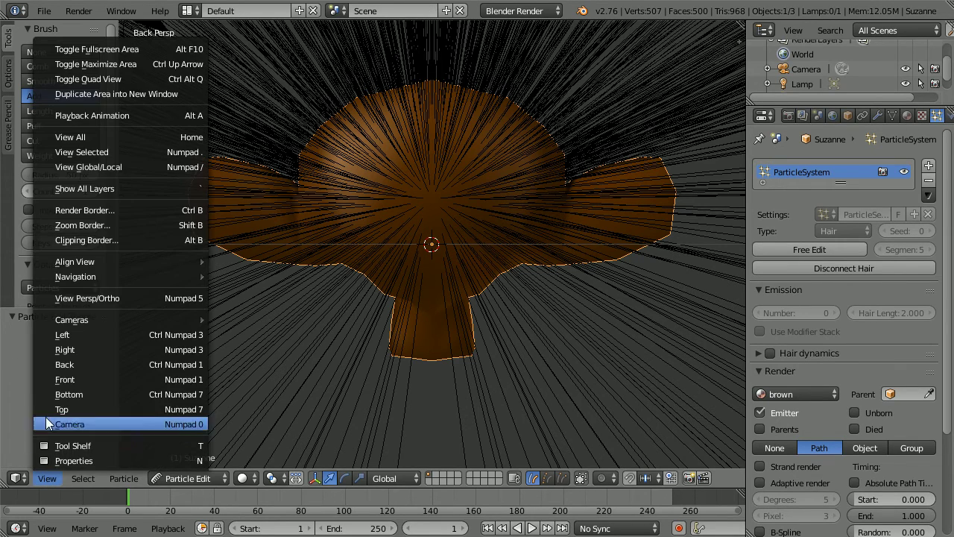
pyautogui.click(66, 380)
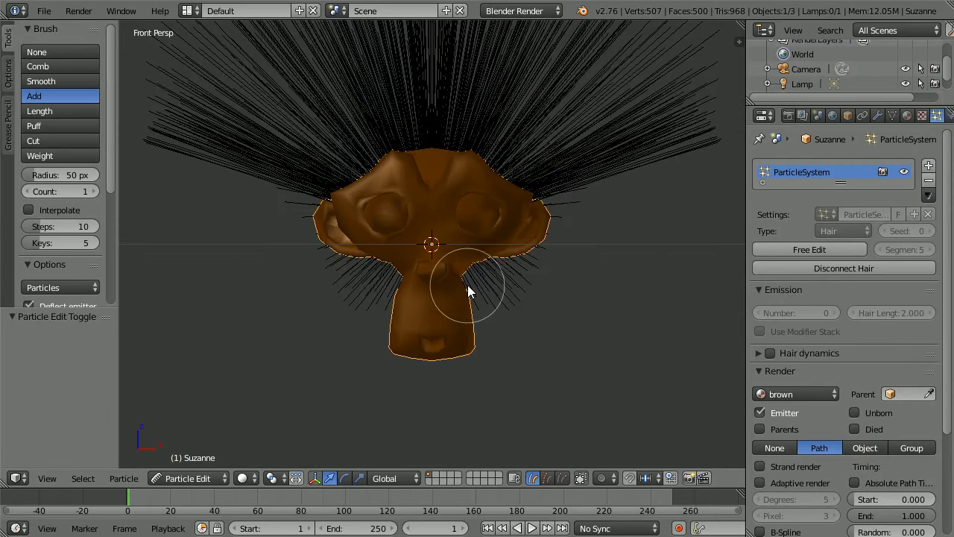
pyautogui.scroll(-3, 468, 285)
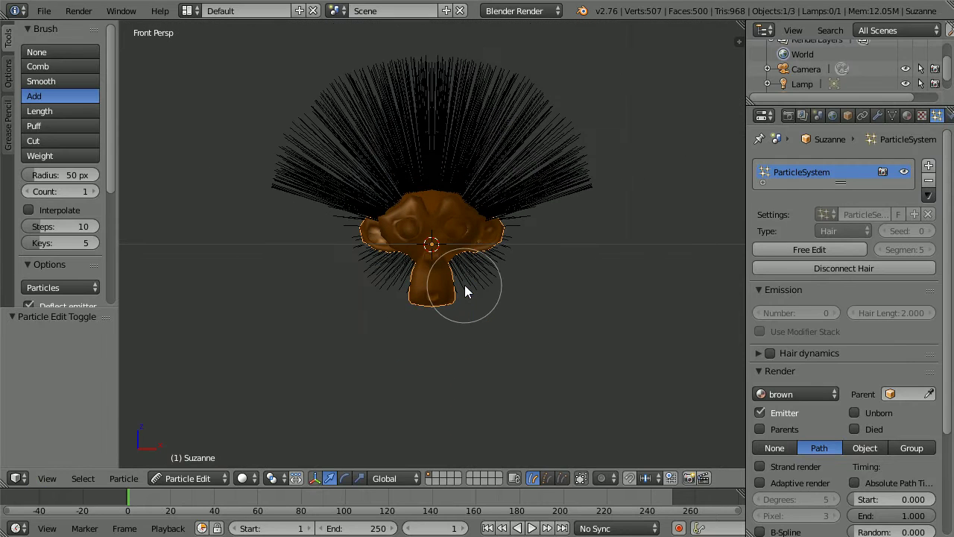
pyautogui.click(41, 140)
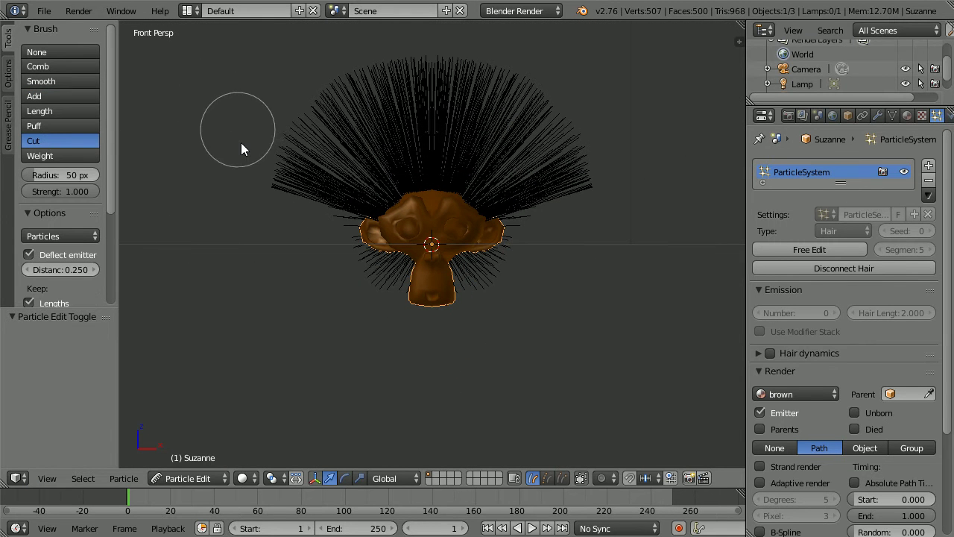
pyautogui.moveTo(241, 142)
pyautogui.mouseDown()
pyautogui.moveTo(245, 191)
pyautogui.moveTo(253, 183)
pyautogui.mouseUp()
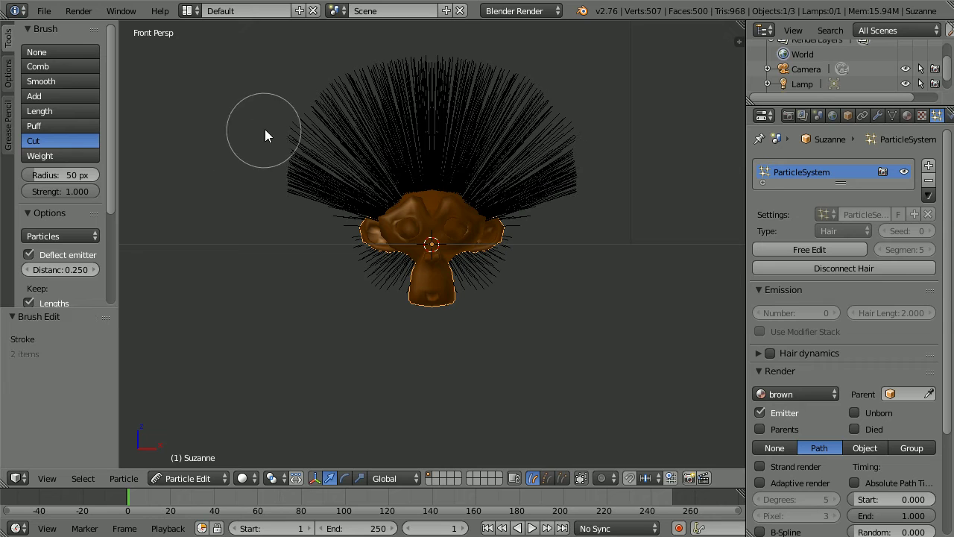
pyautogui.moveTo(264, 136); pyautogui.dragTo(291, 93)
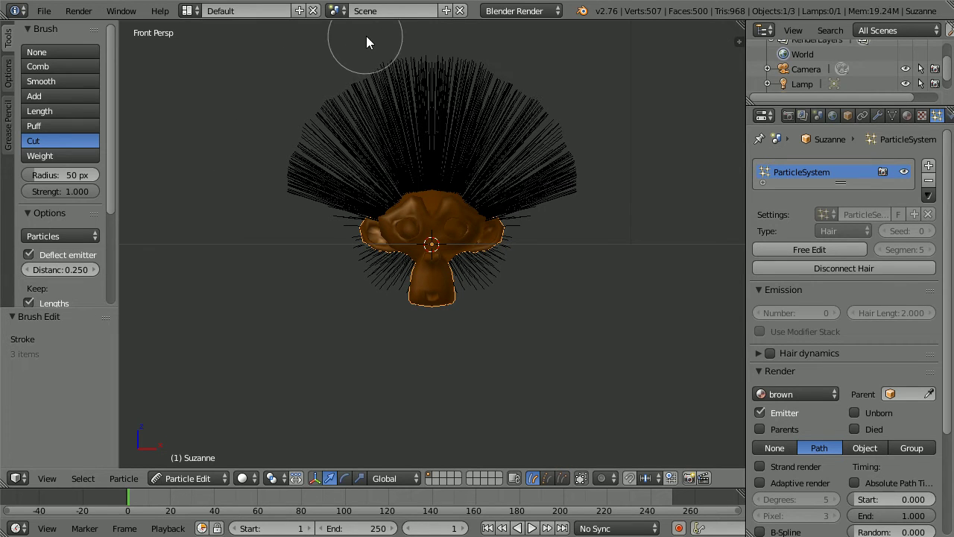
# Even out the hair tips above the crown with the Cut brush from the front
pyautogui.click(387, 31)
pyautogui.click(408, 31)
pyautogui.click(411, 30)
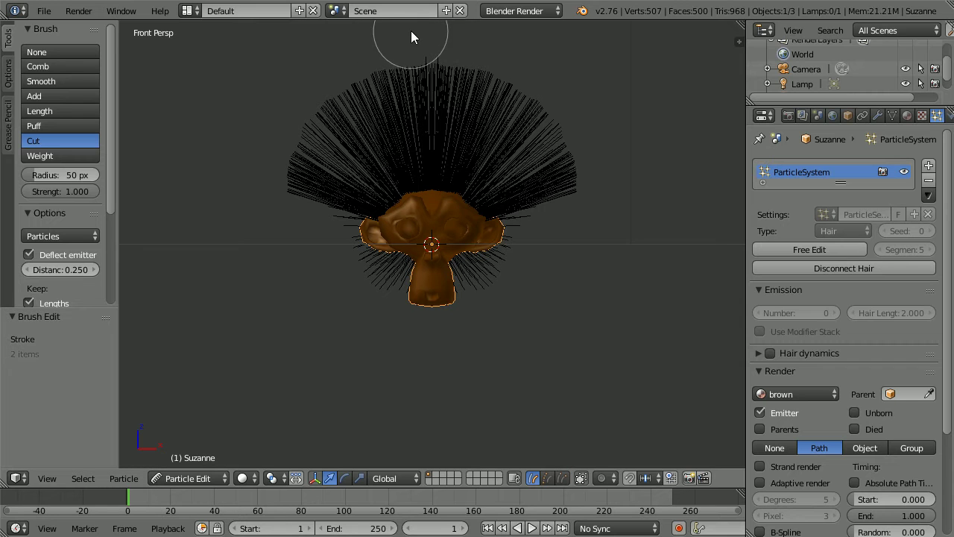
pyautogui.moveTo(411, 30); pyautogui.dragTo(426, 30)
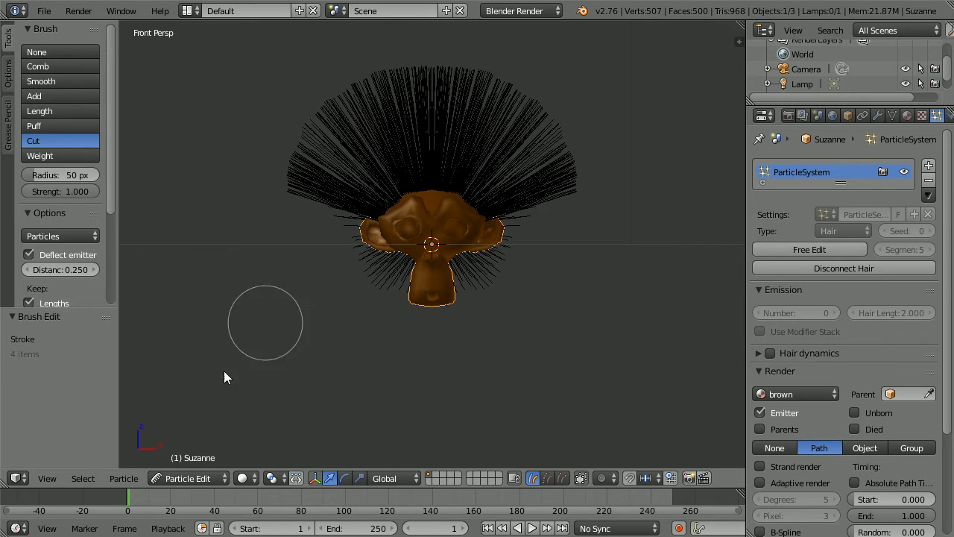
# Trim the hair tips from the right side view, following a rounded arc from the top around the back to the lowest hairs
pyautogui.click(57, 480)
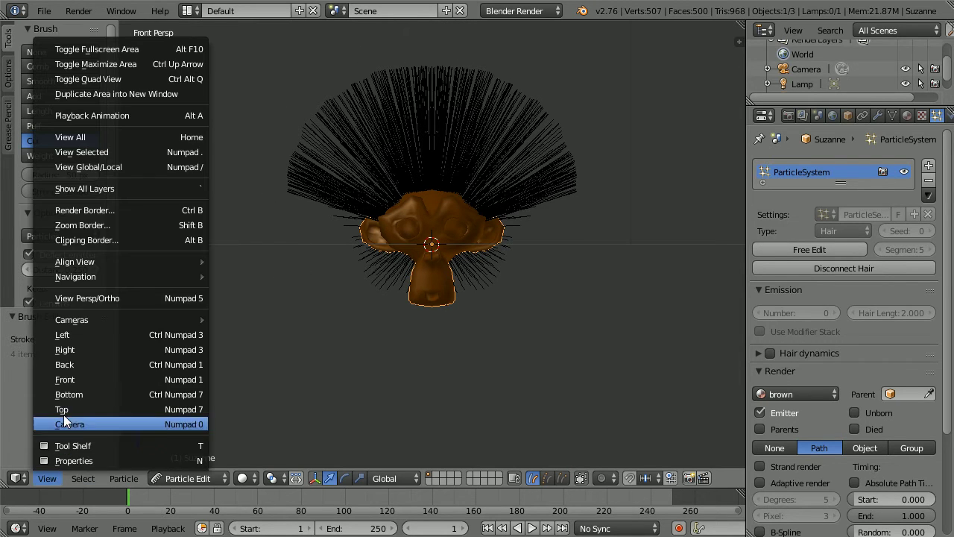
pyautogui.click(109, 348)
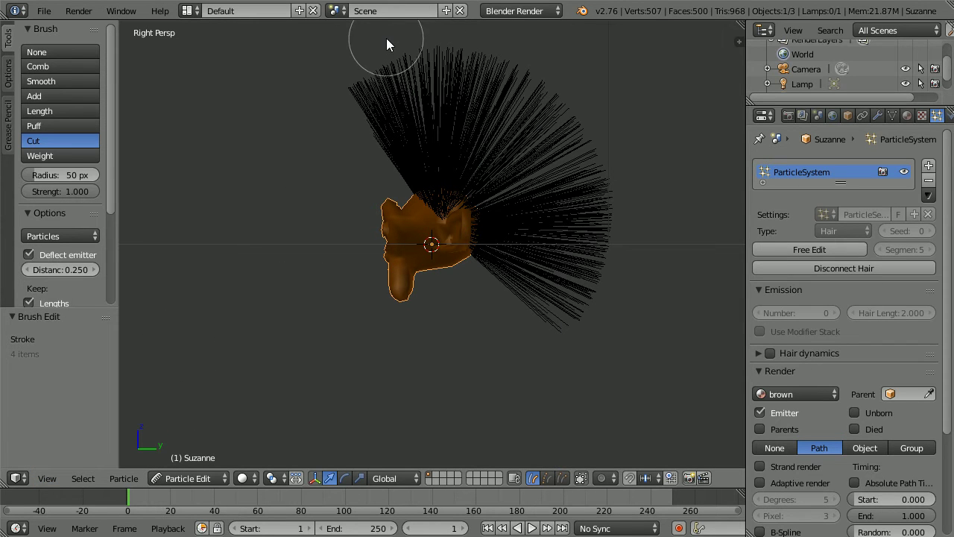
pyautogui.moveTo(386, 38); pyautogui.dragTo(471, 34)
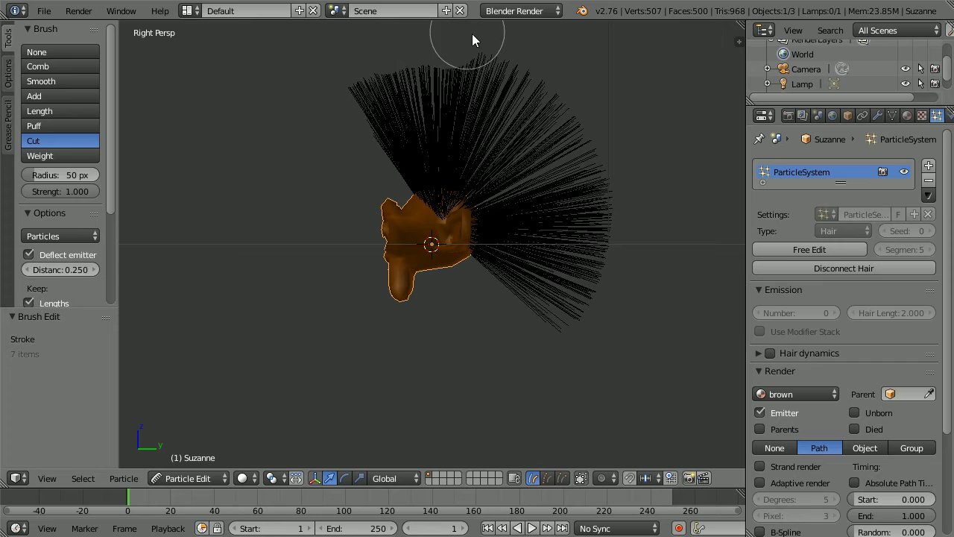
pyautogui.click(481, 36)
pyautogui.click(498, 42)
pyautogui.click(513, 52)
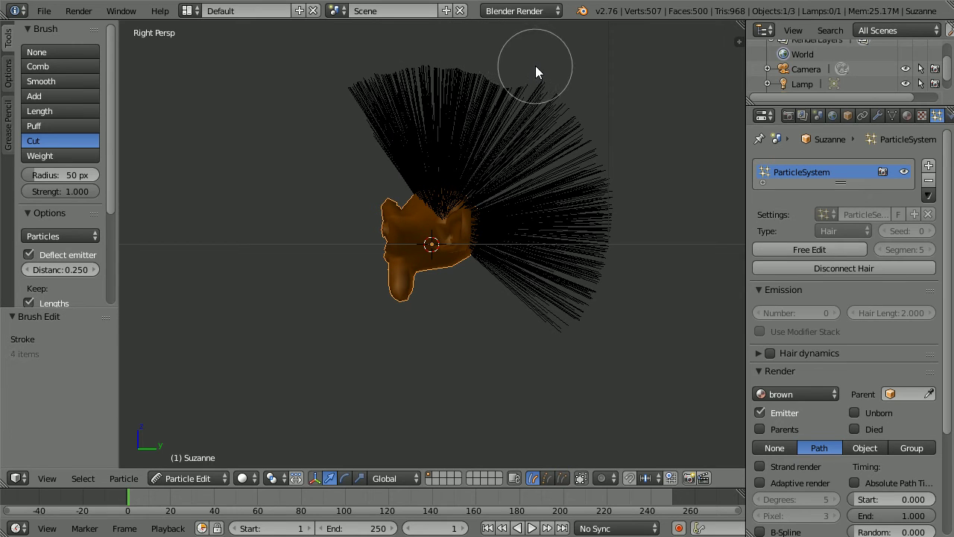
pyautogui.moveTo(535, 67)
pyautogui.mouseDown()
pyautogui.moveTo(571, 92)
pyautogui.moveTo(618, 151)
pyautogui.moveTo(626, 267)
pyautogui.moveTo(586, 328)
pyautogui.moveTo(564, 339)
pyautogui.mouseUp()
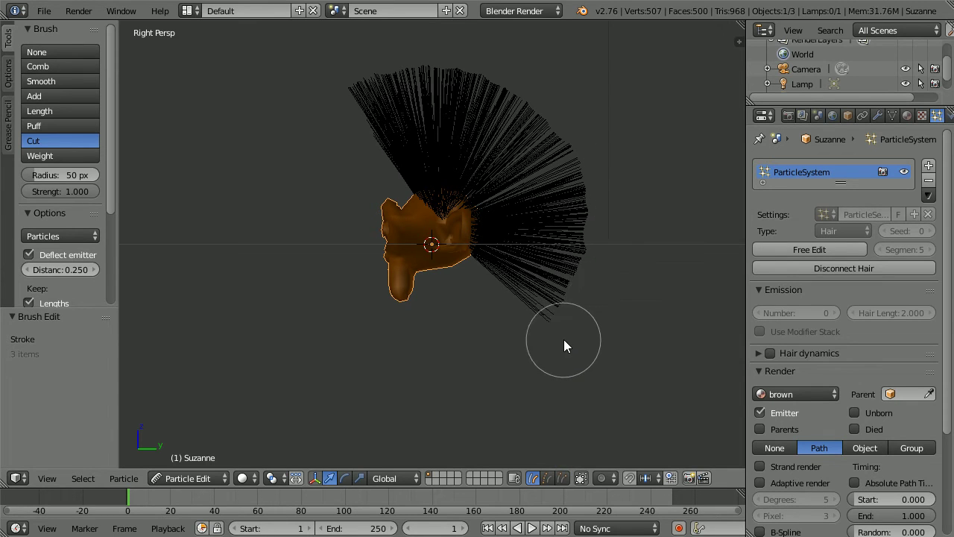
# Trim the peak of longer hairs at the top of the head from the back view
pyautogui.click(47, 477)
pyautogui.click(110, 367)
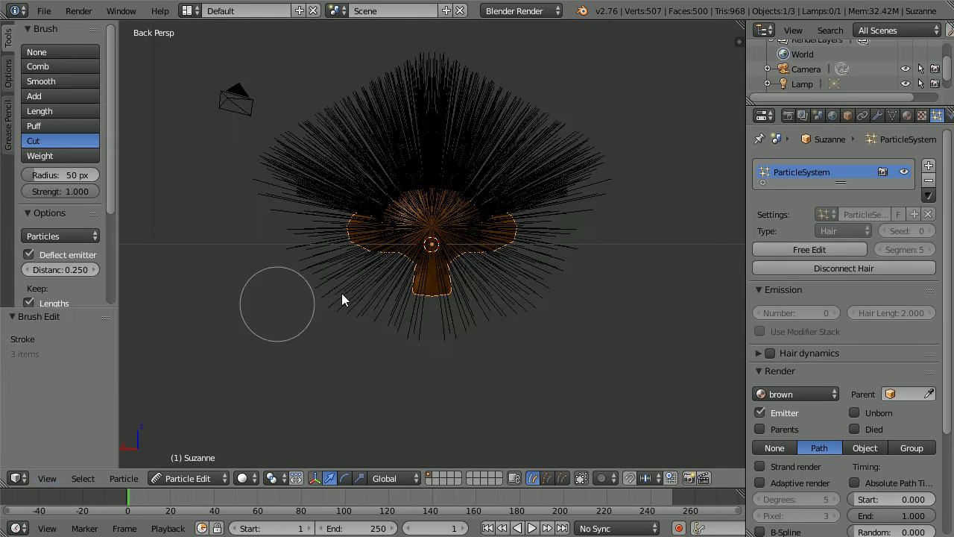
pyautogui.click(383, 41)
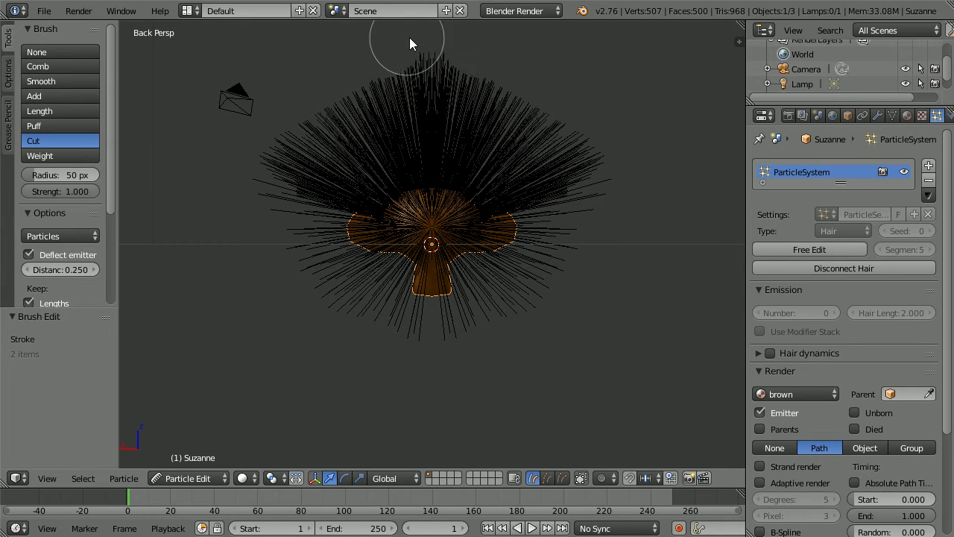
pyautogui.moveTo(410, 43)
pyautogui.mouseDown()
pyautogui.moveTo(428, 38)
pyautogui.moveTo(539, 66)
pyautogui.mouseUp()
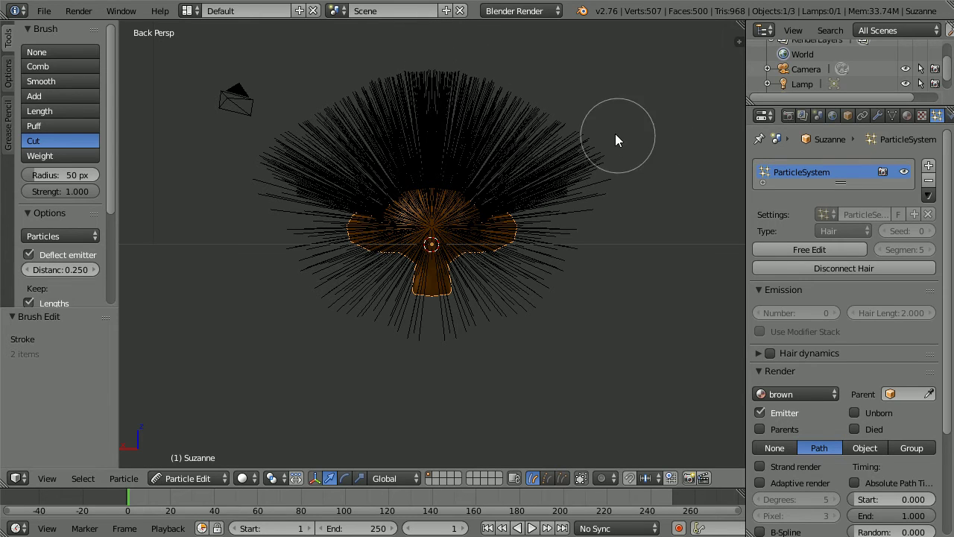
# Trim the hair tips along the side and the lower edge of the hair from the back view, rounding the outline
pyautogui.click(594, 102)
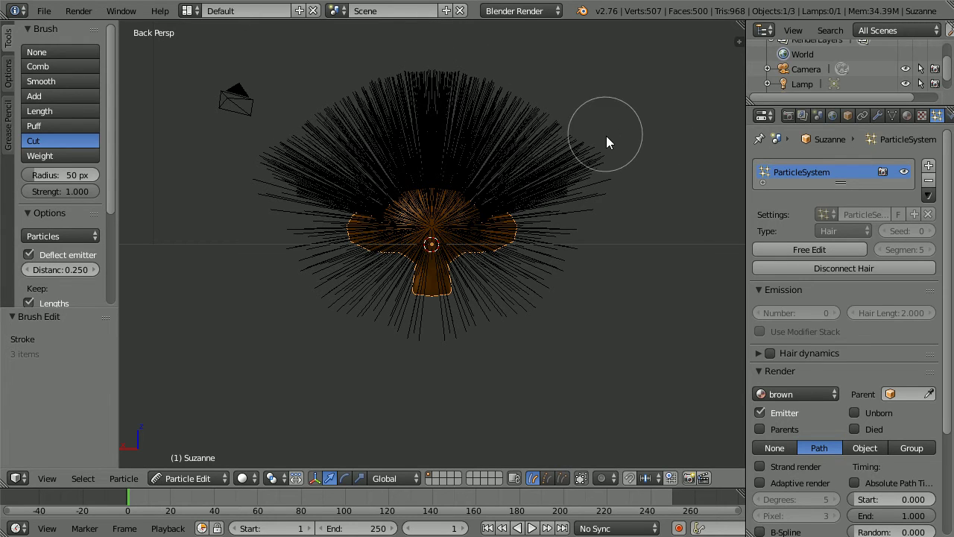
pyautogui.moveTo(607, 137); pyautogui.dragTo(622, 213)
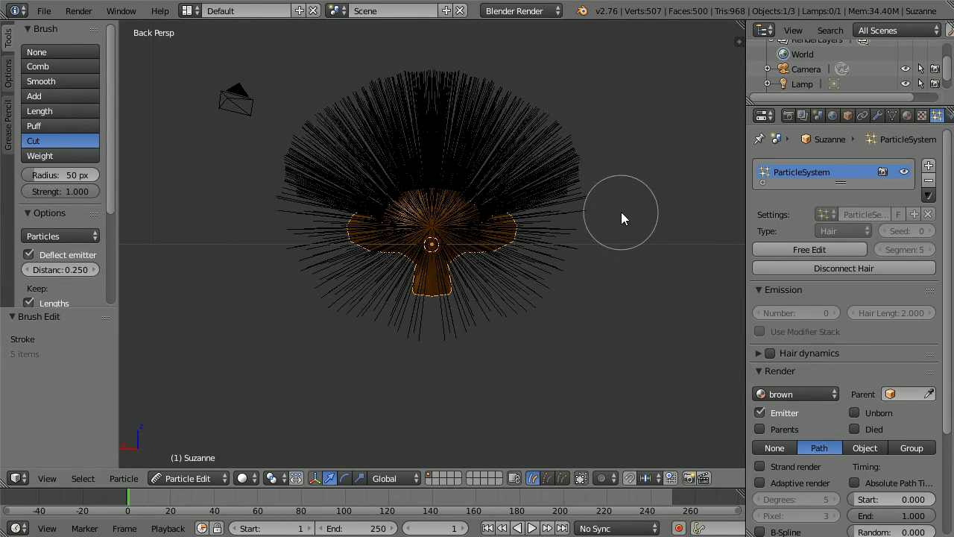
pyautogui.hotkey('ctrl', 'z')
pyautogui.hotkey('ctrl', 'z')
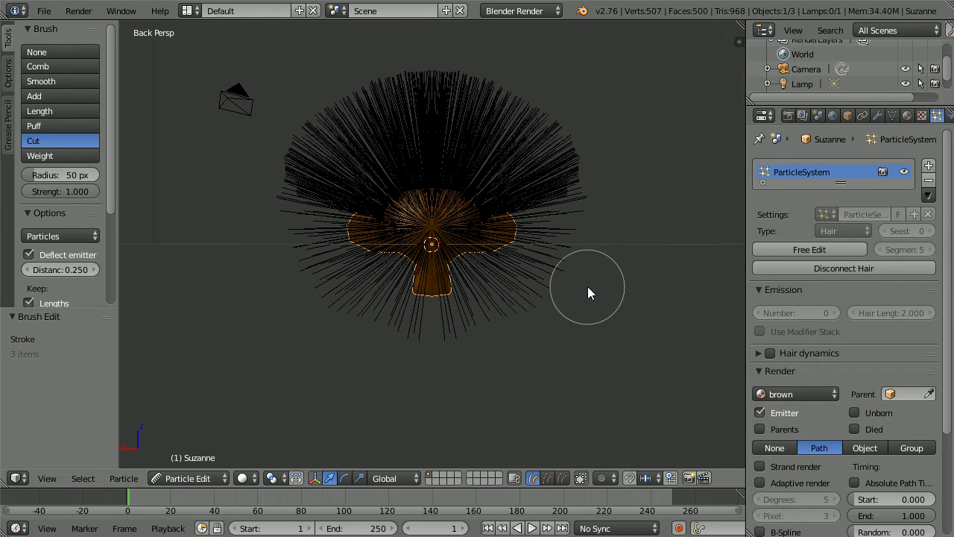
pyautogui.moveTo(588, 292)
pyautogui.mouseDown()
pyautogui.moveTo(549, 336)
pyautogui.moveTo(447, 367)
pyautogui.mouseUp()
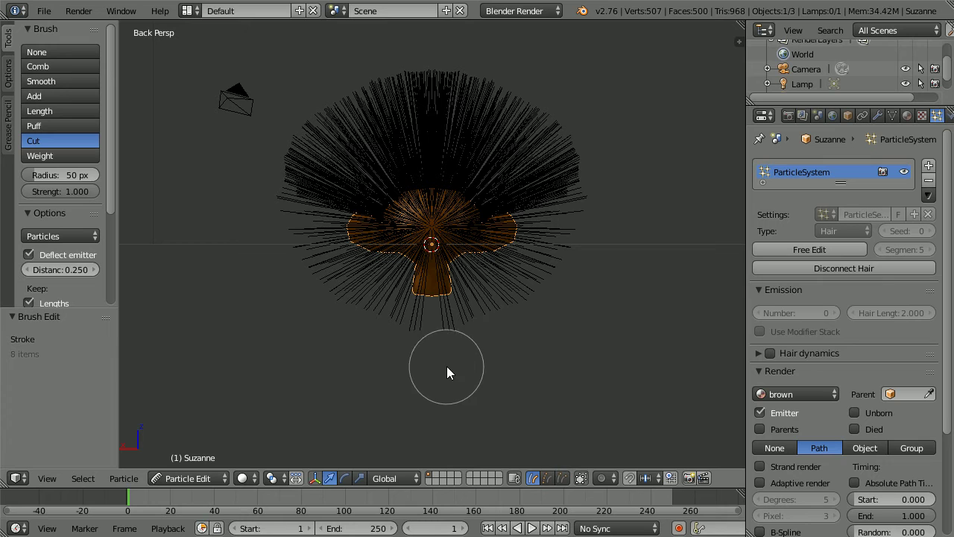
# Examine the trimmed hair outline from the left side and from the front
pyautogui.click(54, 479)
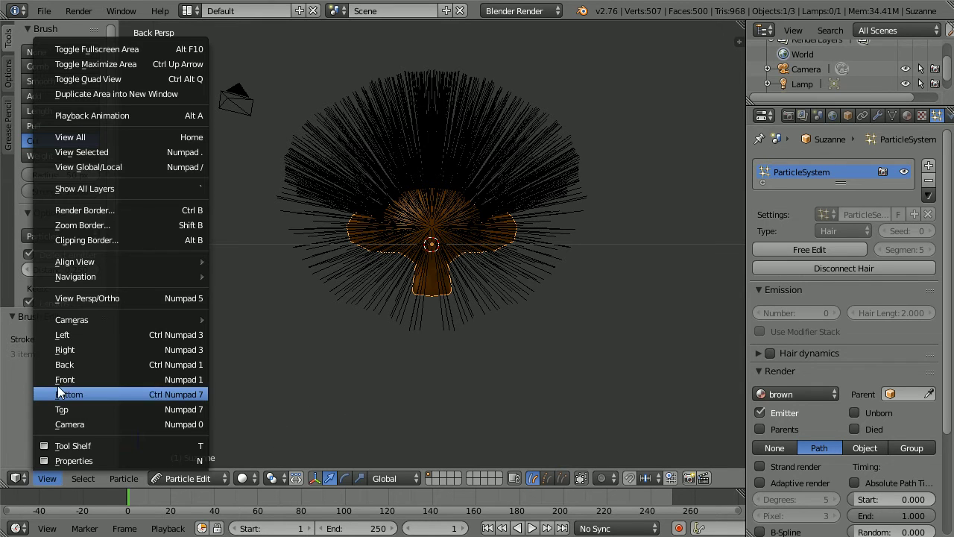
pyautogui.click(109, 335)
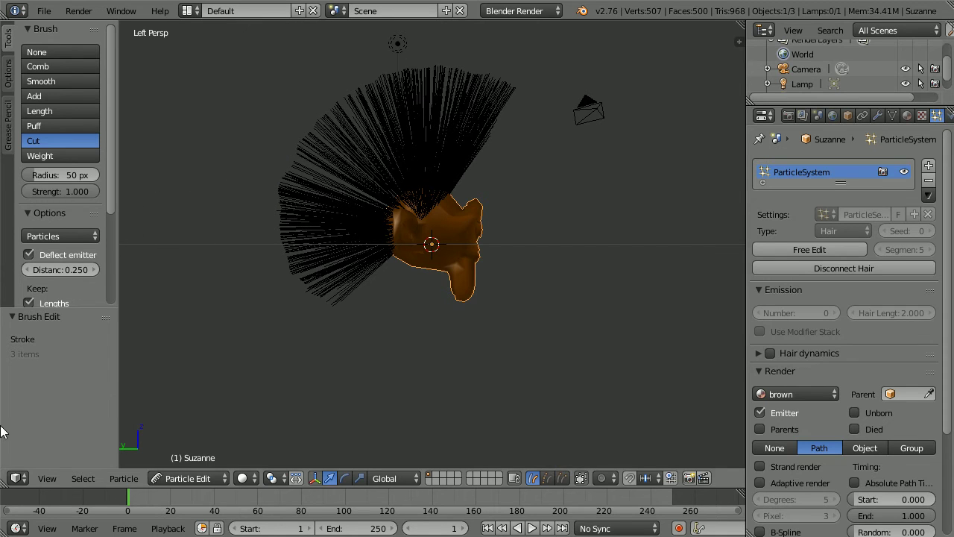
pyautogui.click(40, 478)
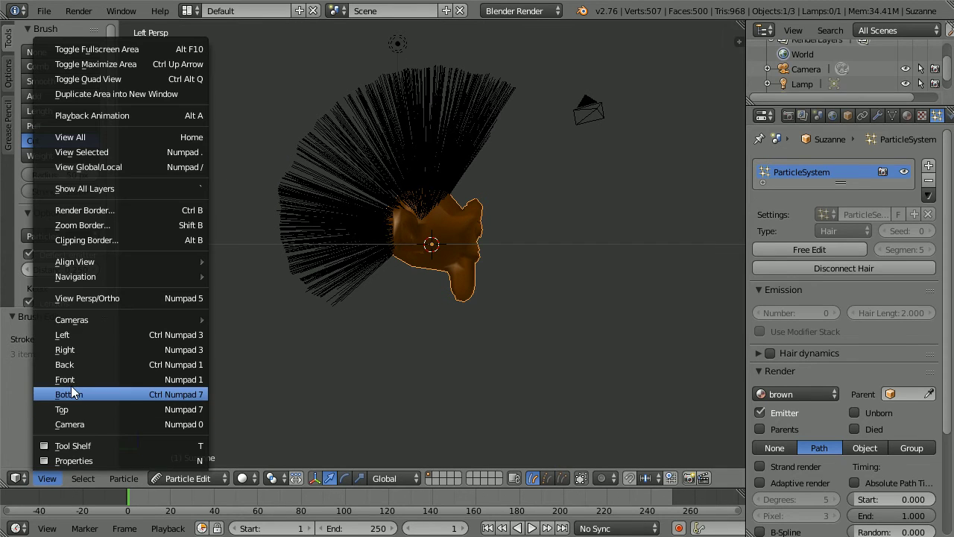
pyautogui.click(120, 382)
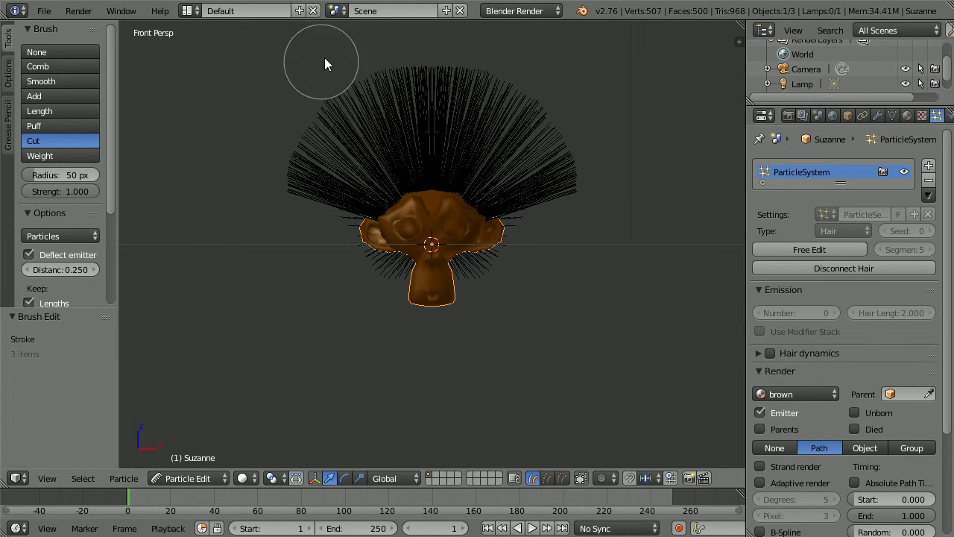
pyautogui.hotkey('ctrl', 'z')
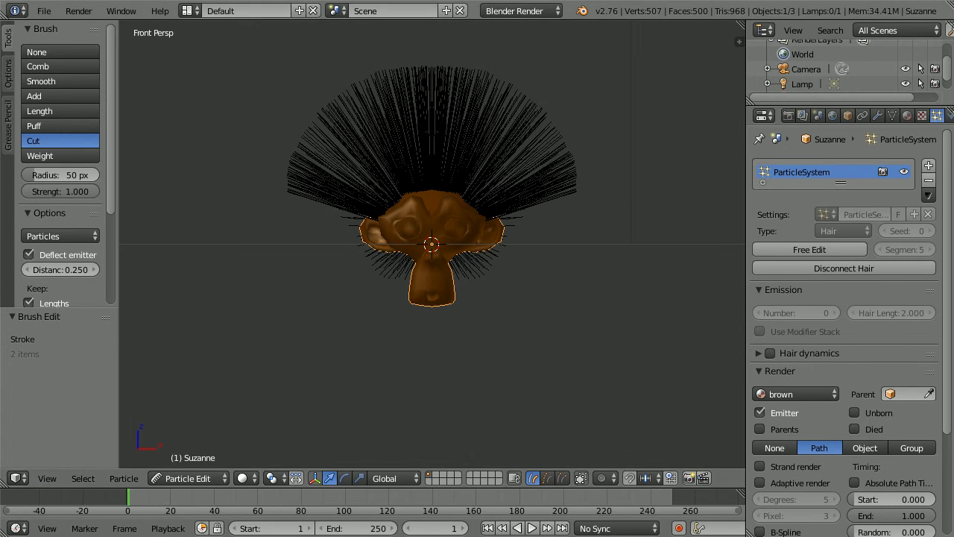
# Undo the last Cut stroke and comb all the hair back and down behind the head from the right side view
pyautogui.hotkey('ctrl', 'z')
pyautogui.click(49, 481)
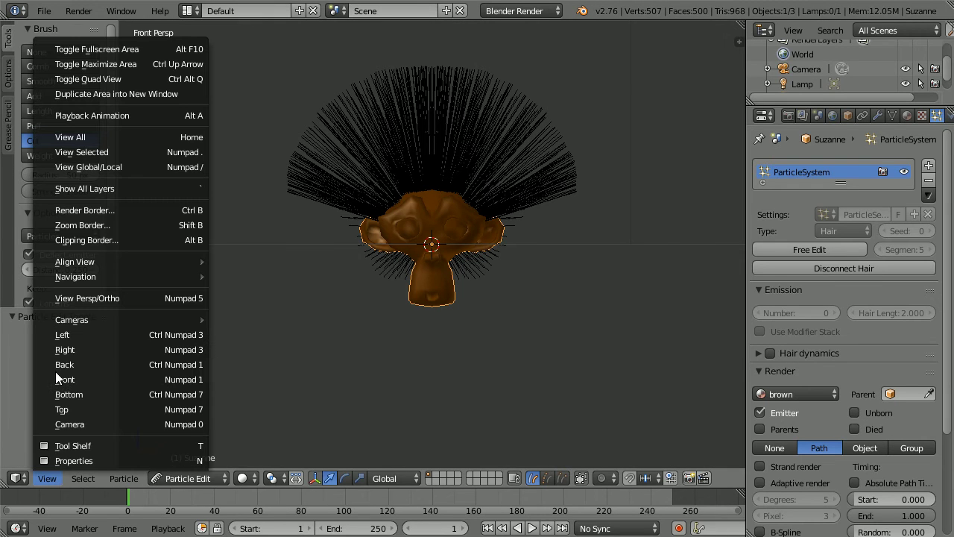
pyautogui.click(99, 351)
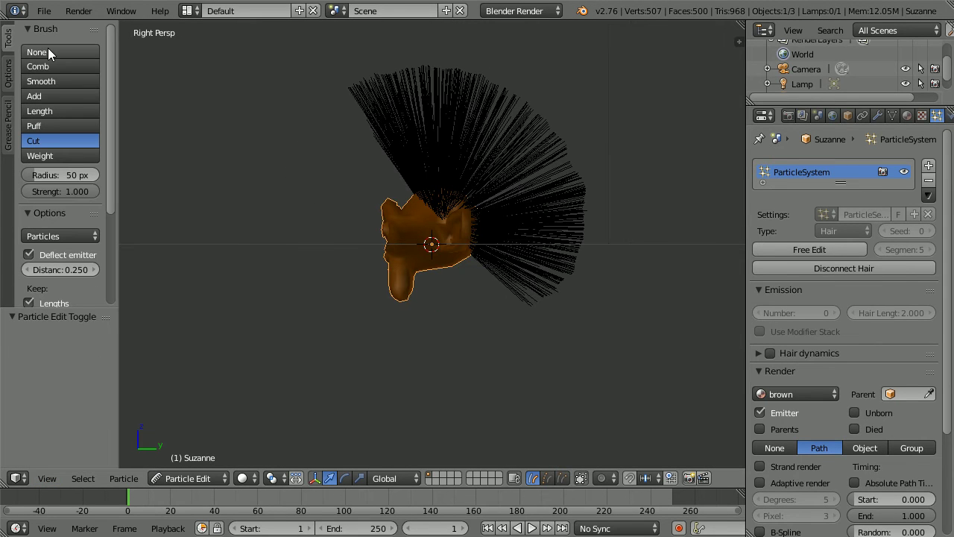
pyautogui.click(66, 69)
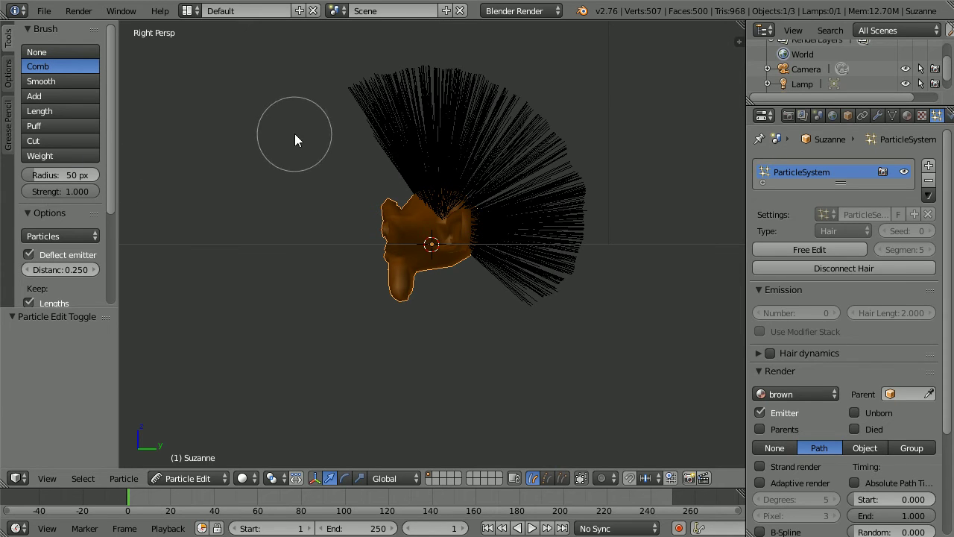
pyautogui.moveTo(295, 136)
pyautogui.mouseDown()
pyautogui.moveTo(598, 189)
pyautogui.moveTo(620, 179)
pyautogui.mouseUp()
pyautogui.moveTo(411, 111)
pyautogui.mouseDown()
pyautogui.moveTo(509, 162)
pyautogui.moveTo(640, 297)
pyautogui.mouseUp()
pyautogui.moveTo(441, 117)
pyautogui.mouseDown()
pyautogui.moveTo(498, 216)
pyautogui.moveTo(547, 346)
pyautogui.moveTo(536, 266)
pyautogui.moveTo(447, 177)
pyautogui.moveTo(482, 234)
pyautogui.moveTo(505, 386)
pyautogui.moveTo(497, 230)
pyautogui.moveTo(512, 238)
pyautogui.moveTo(467, 406)
pyautogui.mouseUp()
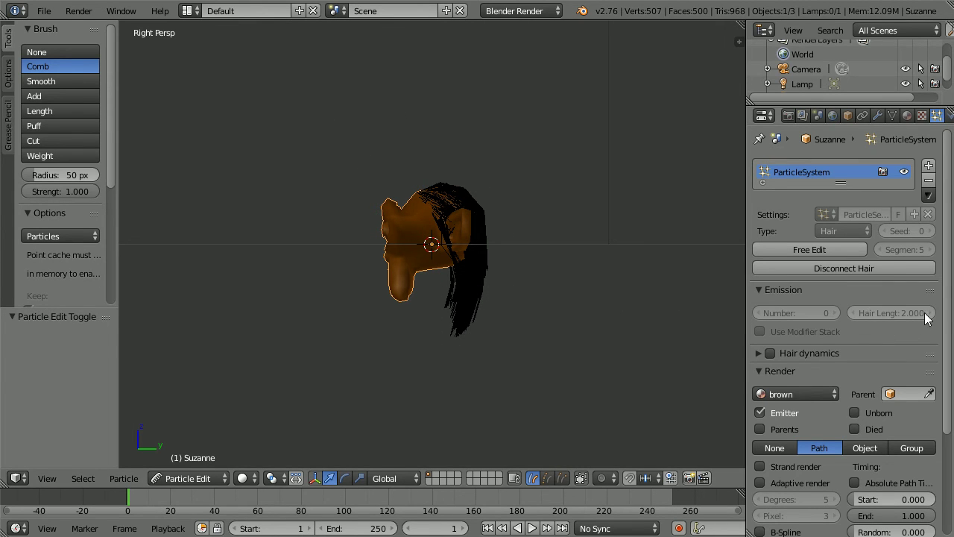
# Give the hair particle system Simple children and display the children in Particle Edit mode
pyautogui.scroll(-5, 950, 297)
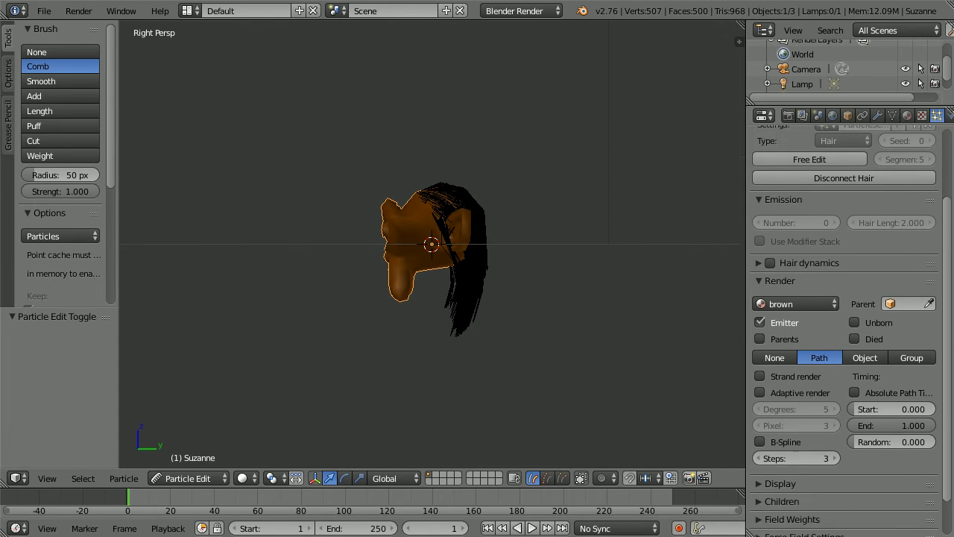
pyautogui.click(761, 456)
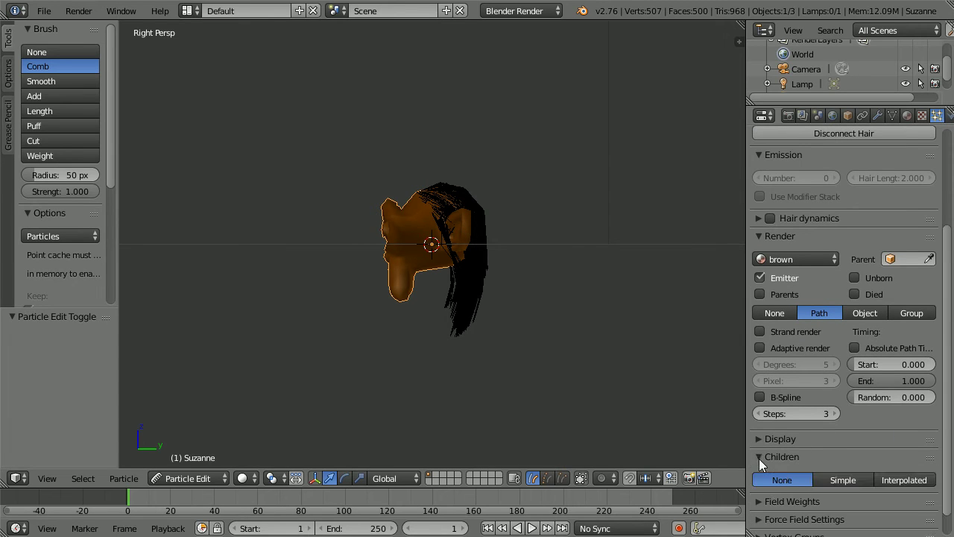
pyautogui.click(848, 479)
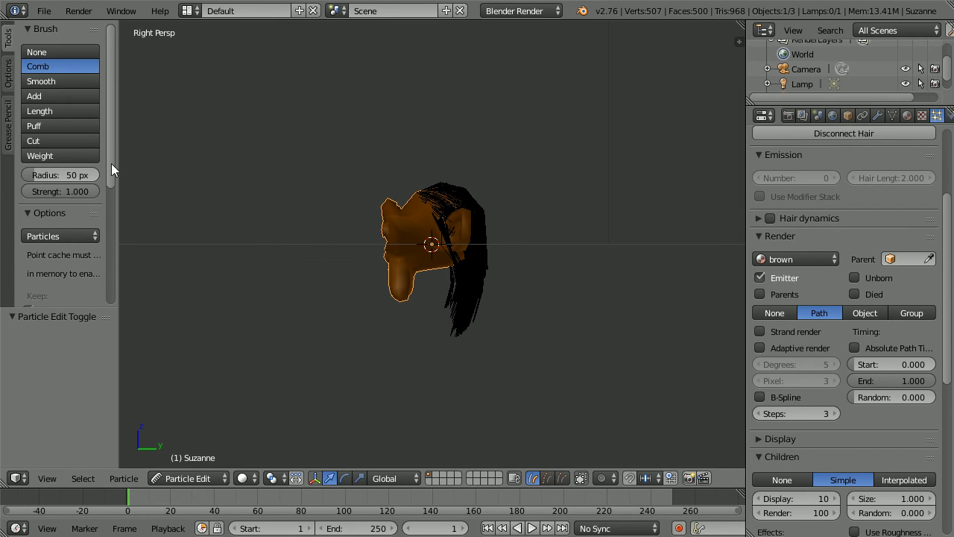
pyautogui.moveTo(111, 163); pyautogui.dragTo(116, 271)
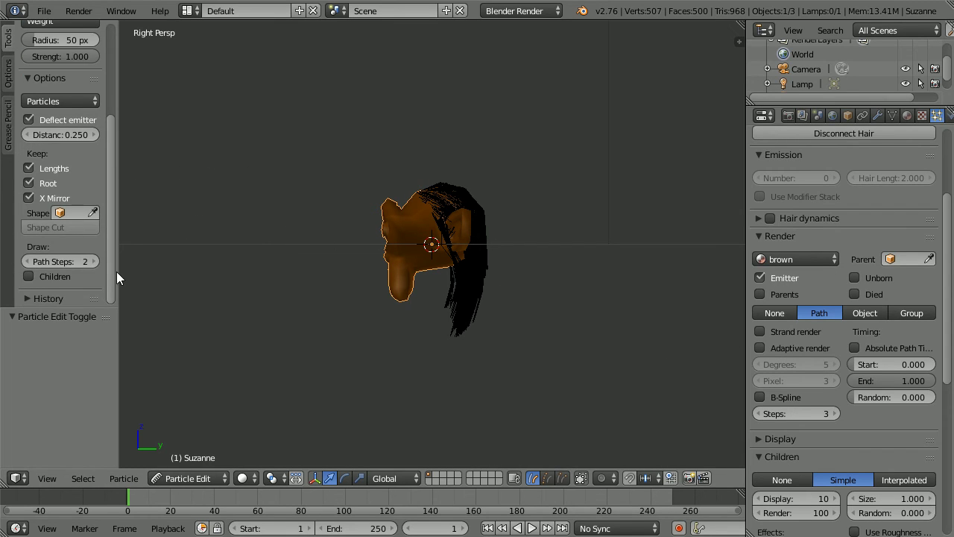
pyautogui.click(30, 276)
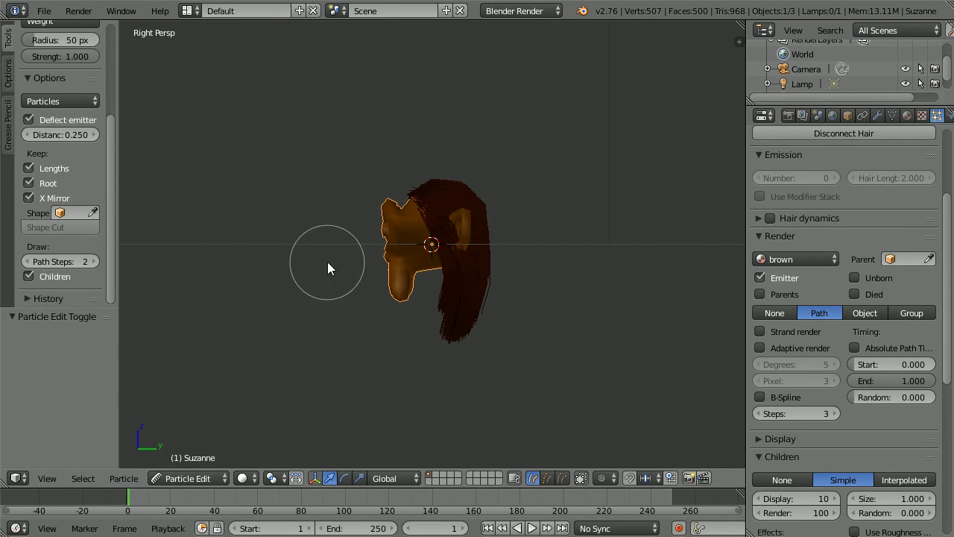
pyautogui.moveTo(327, 261); pyautogui.dragTo(589, 266, button='middle')
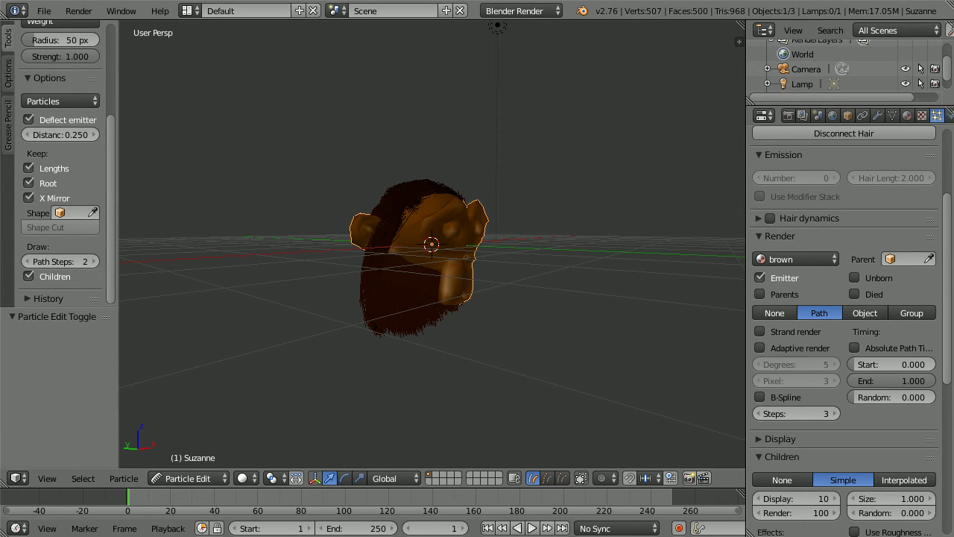
# Puff out the hair on the side of the head with the Puff brush at strength 0.5
pyautogui.scroll(5, 113, 164)
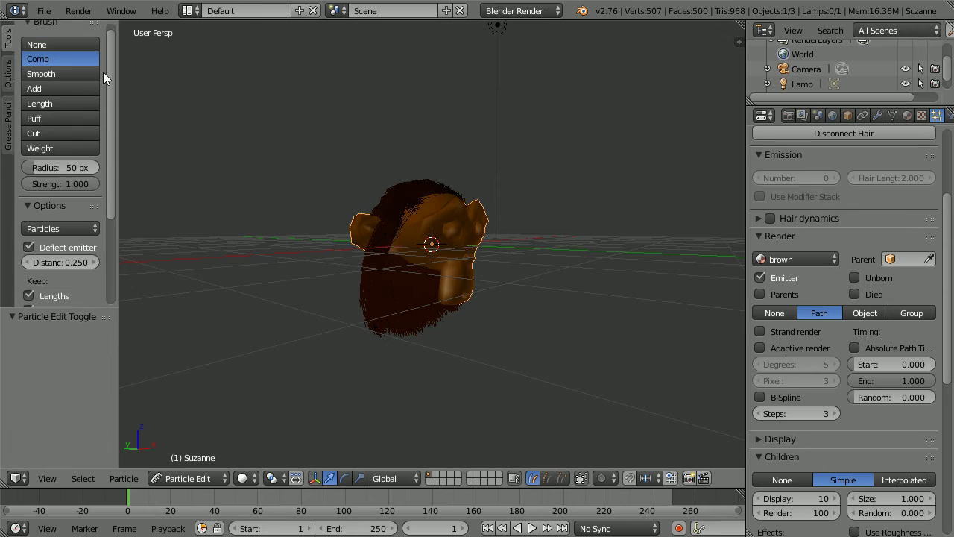
pyautogui.click(60, 121)
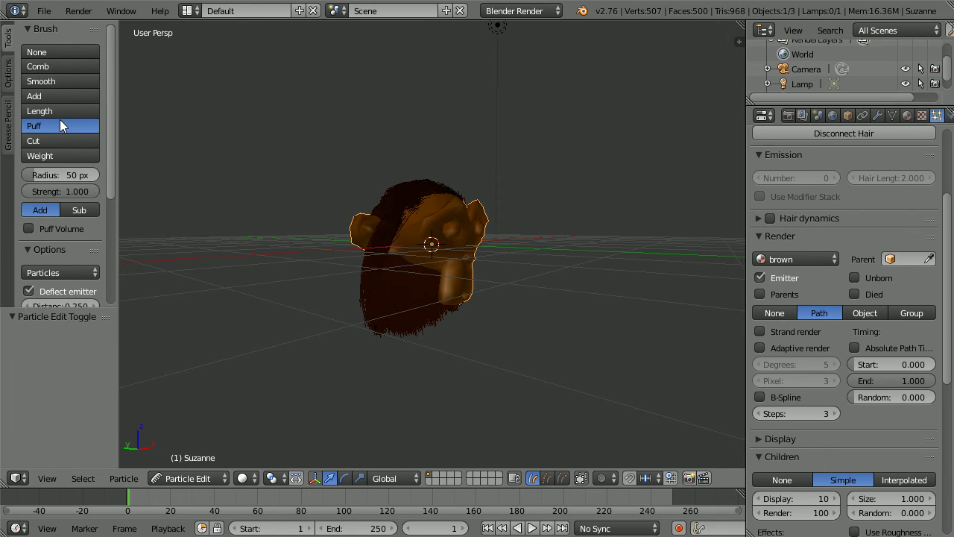
pyautogui.click(68, 192)
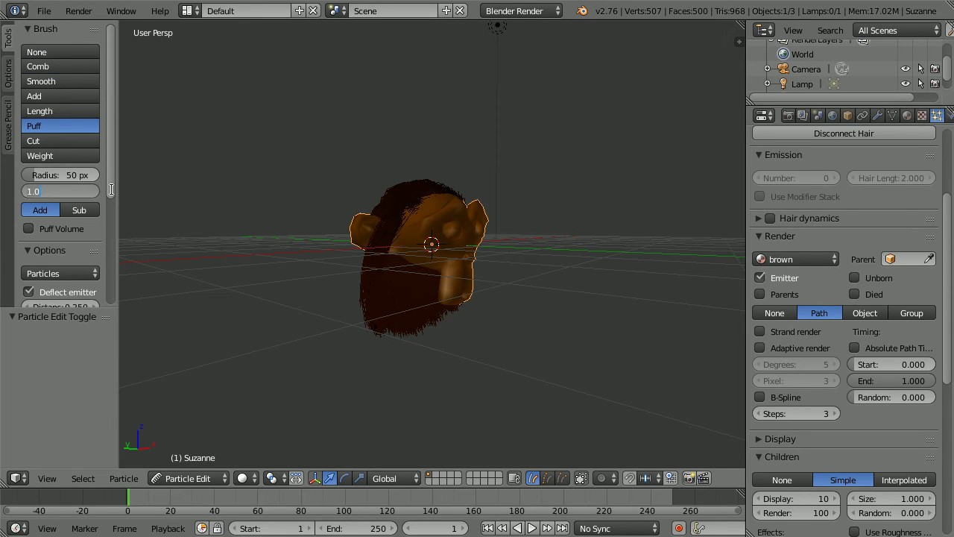
pyautogui.press('BackSpace')
pyautogui.write('0.5')
pyautogui.press('Return')
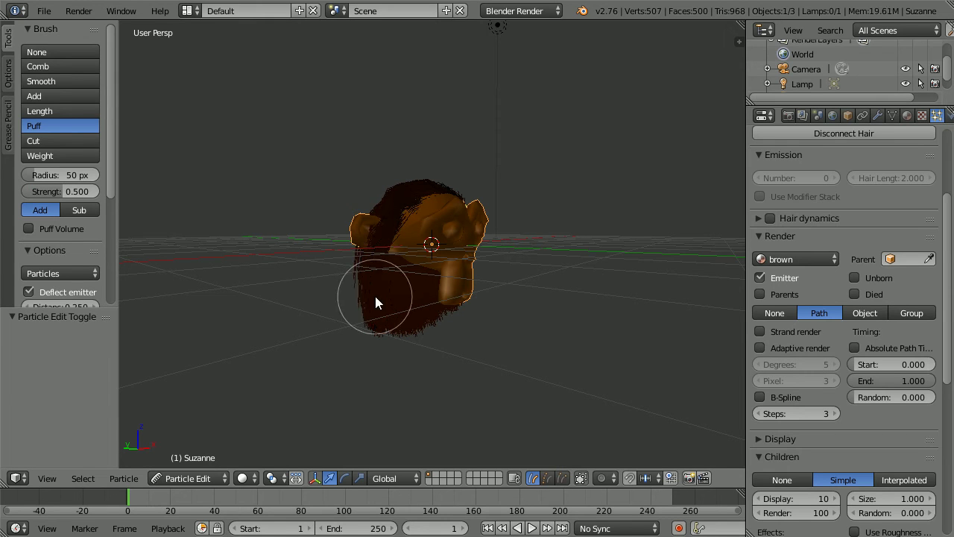
pyautogui.moveTo(375, 296)
pyautogui.mouseDown()
pyautogui.moveTo(387, 282)
pyautogui.moveTo(369, 264)
pyautogui.moveTo(383, 196)
pyautogui.mouseUp()
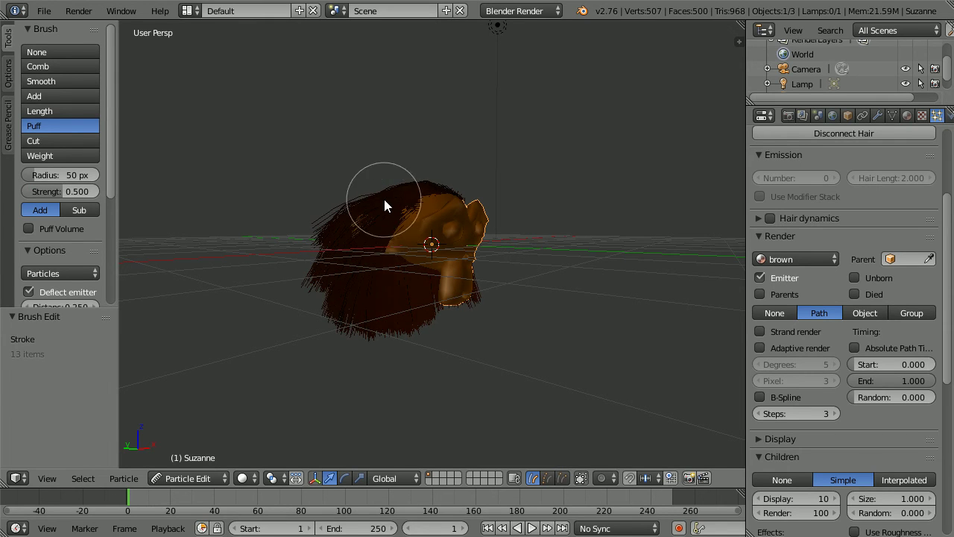
# Puff the hair around the sides and lower part of the head, working from several angles
pyautogui.moveTo(473, 316); pyautogui.dragTo(379, 305, button='middle')
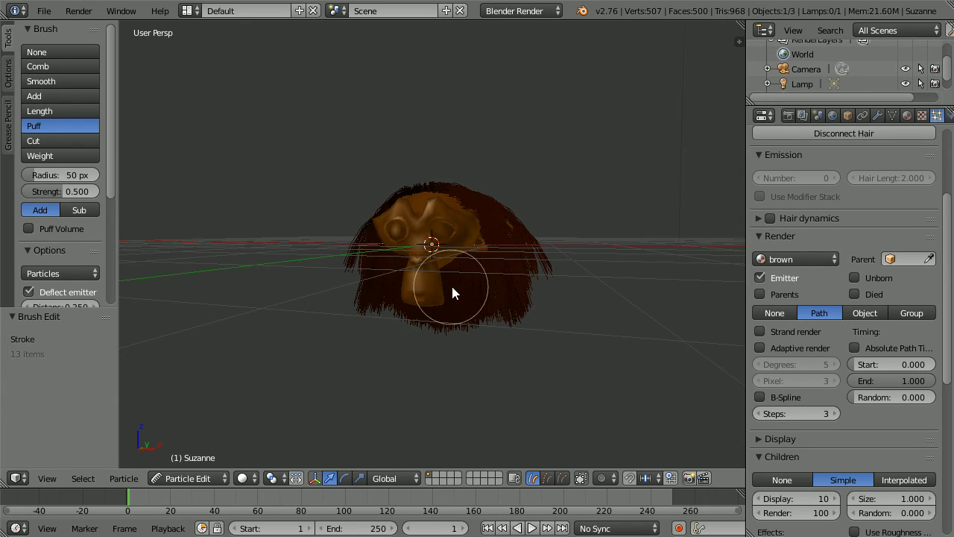
pyautogui.moveTo(451, 286)
pyautogui.mouseDown()
pyautogui.moveTo(486, 211)
pyautogui.moveTo(486, 196)
pyautogui.moveTo(468, 191)
pyautogui.moveTo(488, 287)
pyautogui.mouseUp()
pyautogui.moveTo(488, 288)
pyautogui.mouseDown(button='middle')
pyautogui.moveTo(507, 356)
pyautogui.moveTo(331, 334)
pyautogui.mouseUp(button='middle')
pyautogui.moveTo(333, 330)
pyautogui.mouseDown()
pyautogui.moveTo(397, 302)
pyautogui.moveTo(410, 256)
pyautogui.moveTo(451, 203)
pyautogui.moveTo(539, 190)
pyautogui.moveTo(628, 347)
pyautogui.mouseUp()
pyautogui.moveTo(628, 347); pyautogui.dragTo(379, 366, button='middle')
pyautogui.moveTo(387, 195); pyautogui.dragTo(394, 175)
# Puff up the flat hair remaining at the back and on top of the head
pyautogui.moveTo(601, 255)
pyautogui.mouseDown(button='middle')
pyautogui.moveTo(564, 253)
pyautogui.moveTo(506, 195)
pyautogui.mouseUp(button='middle')
pyautogui.moveTo(506, 202)
pyautogui.mouseDown()
pyautogui.moveTo(477, 156)
pyautogui.moveTo(464, 164)
pyautogui.moveTo(475, 192)
pyautogui.mouseUp()
pyautogui.moveTo(475, 192)
pyautogui.mouseDown(button='middle')
pyautogui.moveTo(607, 332)
pyautogui.moveTo(368, 337)
pyautogui.mouseUp(button='middle')
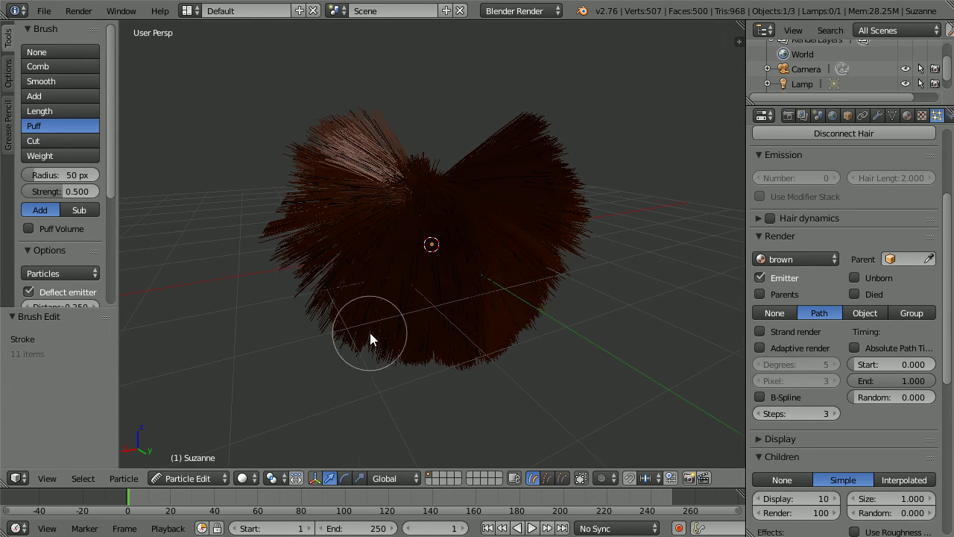
pyautogui.moveTo(440, 231)
pyautogui.mouseDown()
pyautogui.moveTo(435, 185)
pyautogui.moveTo(396, 196)
pyautogui.moveTo(496, 202)
pyautogui.mouseUp()
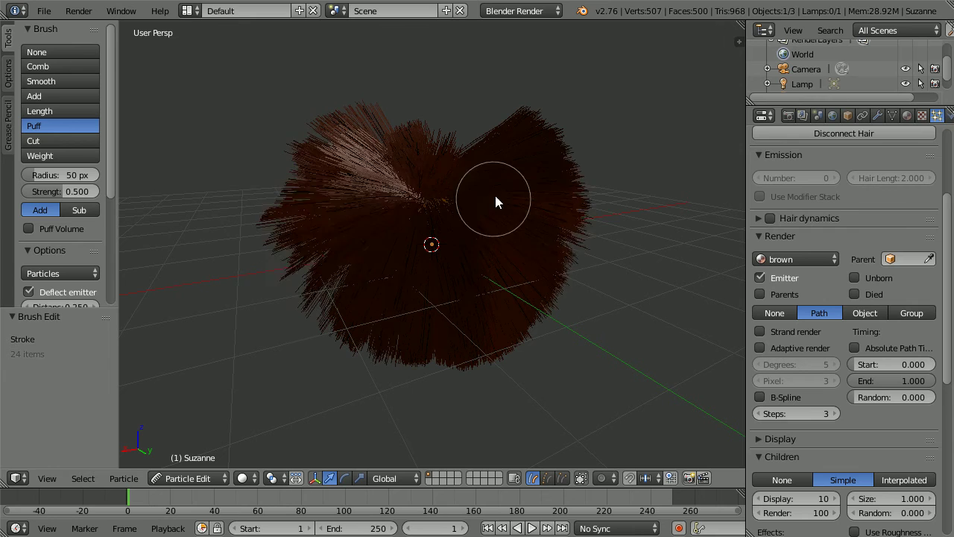
pyautogui.moveTo(674, 281)
pyautogui.mouseDown(button='middle')
pyautogui.moveTo(588, 324)
pyautogui.moveTo(357, 310)
pyautogui.moveTo(316, 273)
pyautogui.mouseUp(button='middle')
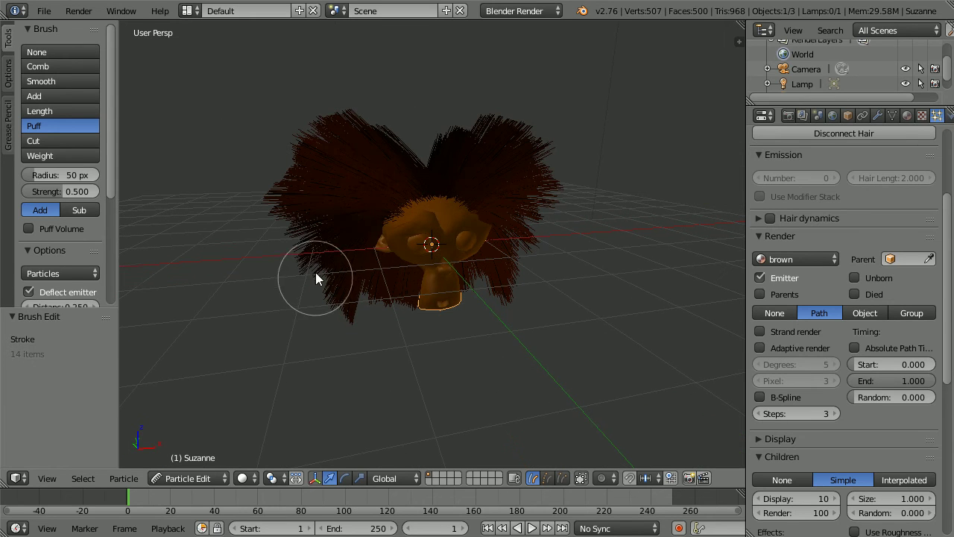
pyautogui.moveTo(468, 167); pyautogui.dragTo(455, 157)
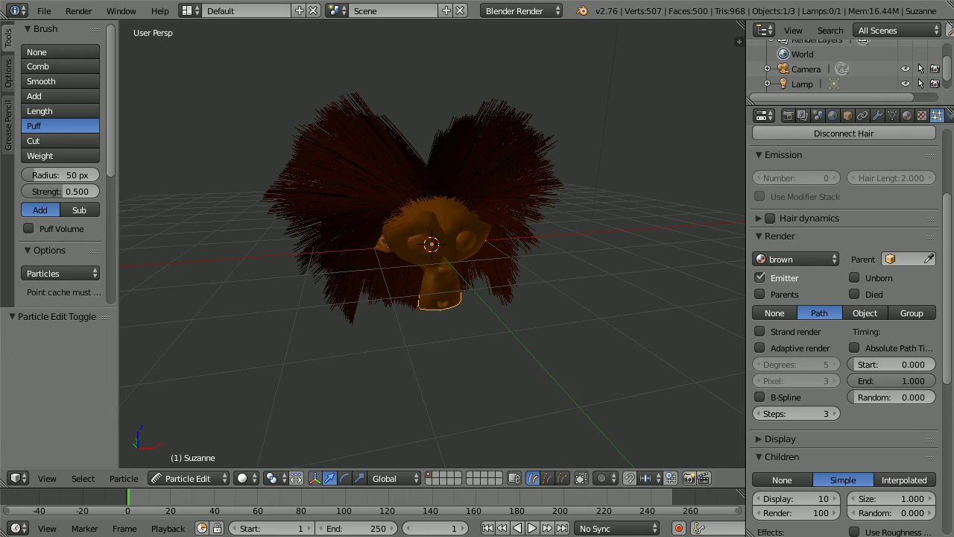
# Switch to Object Mode, add a second material slot with a new material to the monkey head and name it green
pyautogui.click(191, 477)
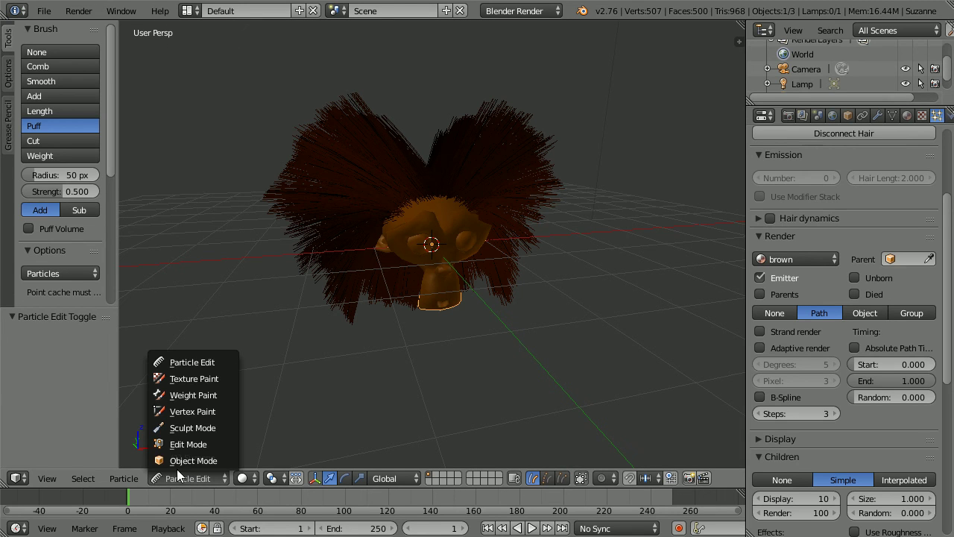
pyautogui.click(214, 461)
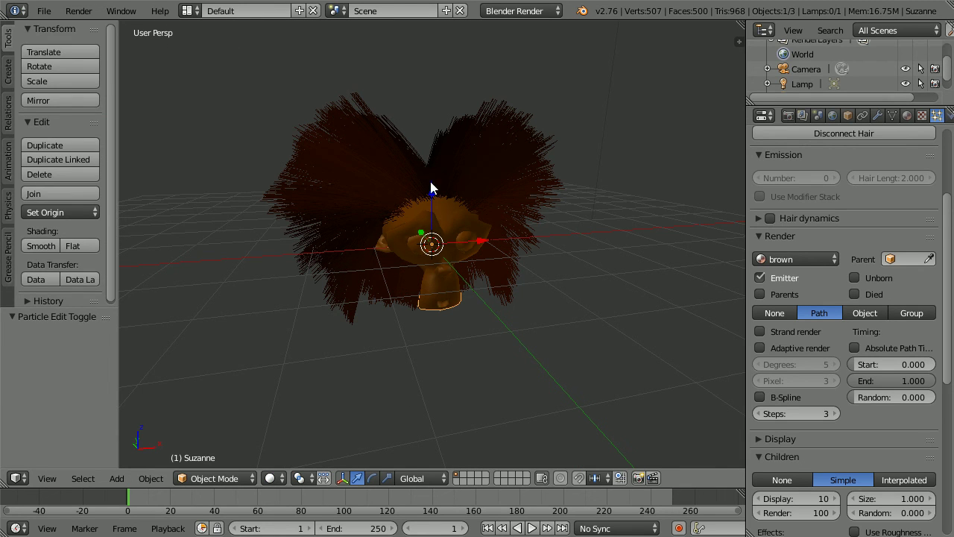
pyautogui.click(908, 115)
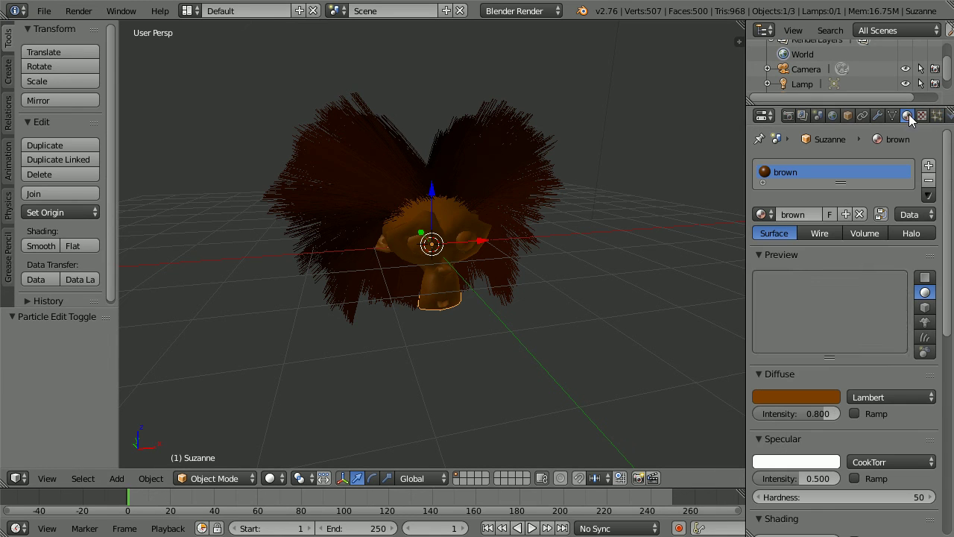
pyautogui.click(930, 168)
pyautogui.click(832, 244)
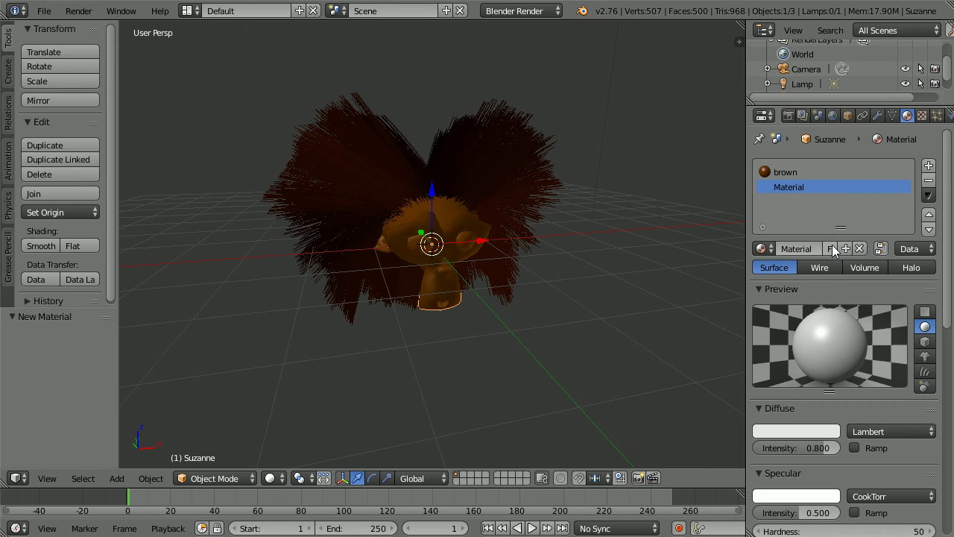
pyautogui.click(801, 249)
pyautogui.write('green')
pyautogui.press('Return')
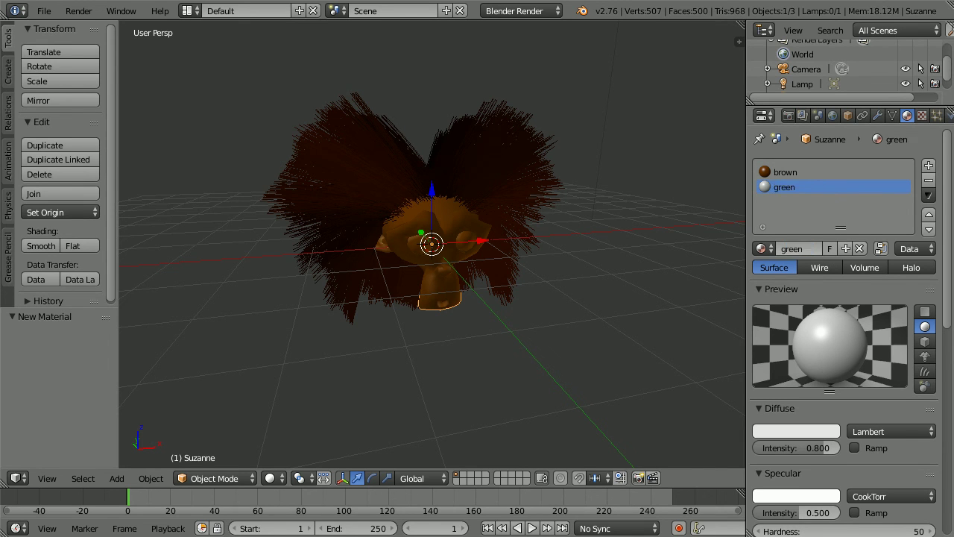
# Set the green material's diffuse colour to pure green, with red 0, green 1 and no blue
pyautogui.click(790, 427)
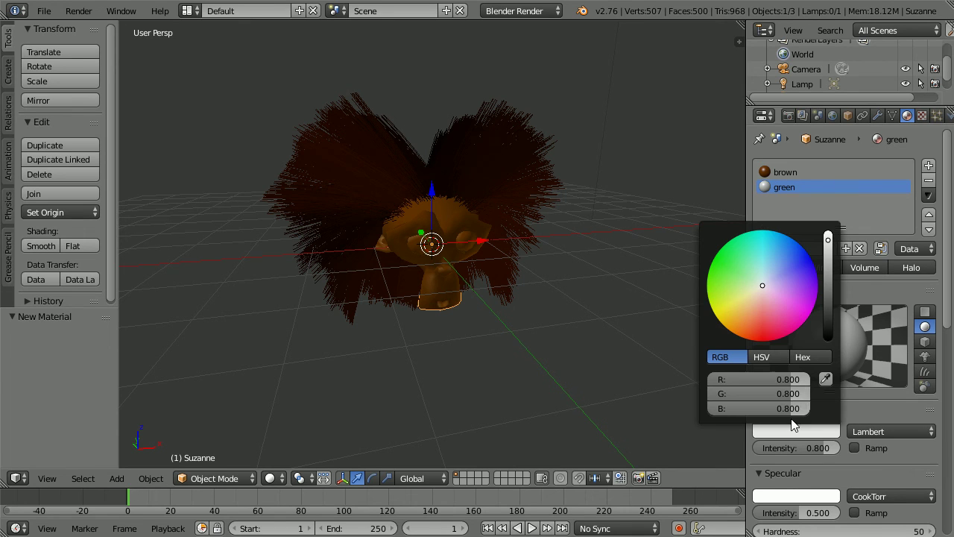
pyautogui.moveTo(792, 396); pyautogui.dragTo(715, 380)
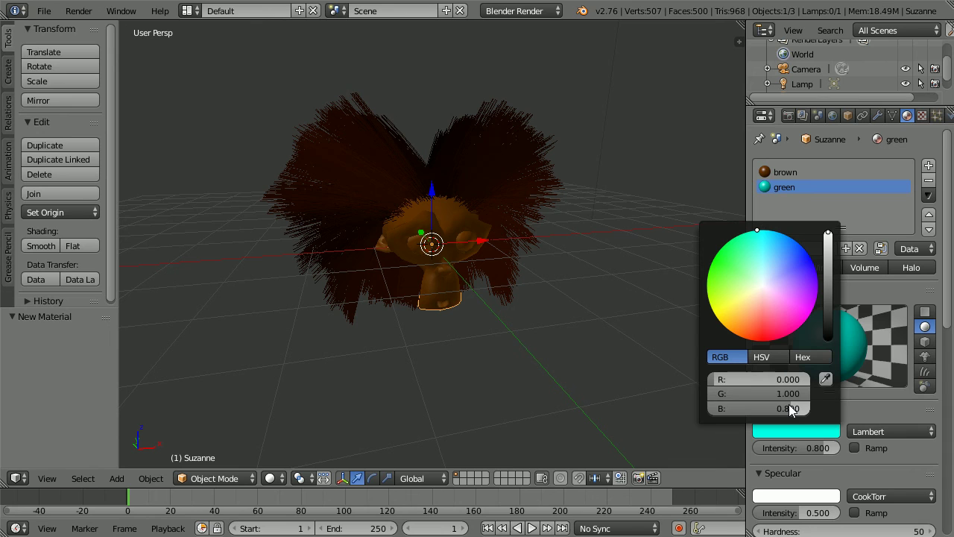
pyautogui.moveTo(789, 404); pyautogui.dragTo(691, 415)
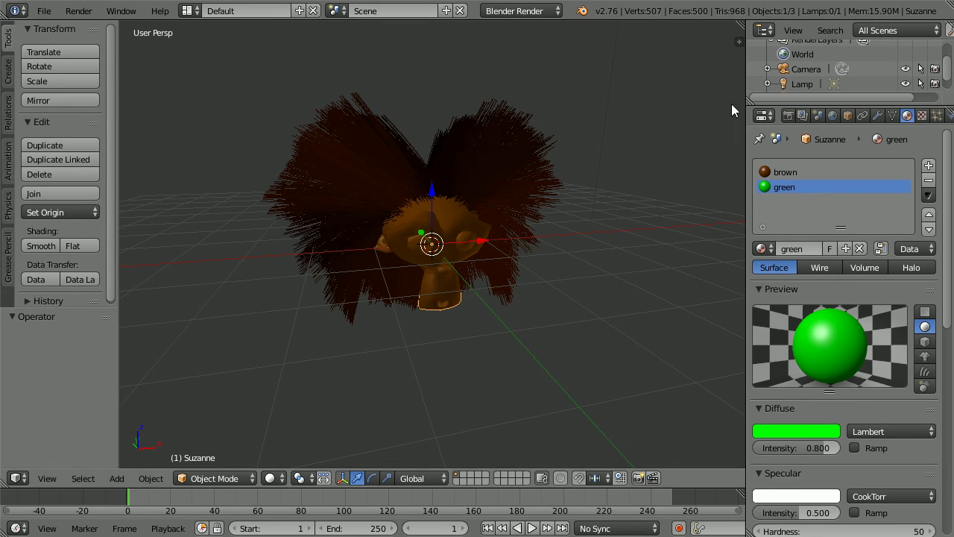
# Assign the green material to the hair in the particle system's render settings
pyautogui.click(938, 116)
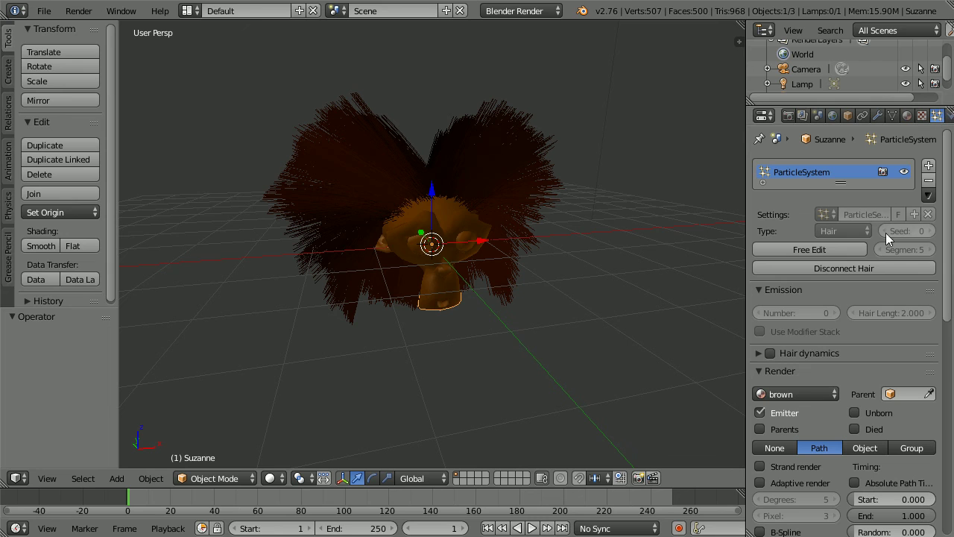
pyautogui.click(813, 395)
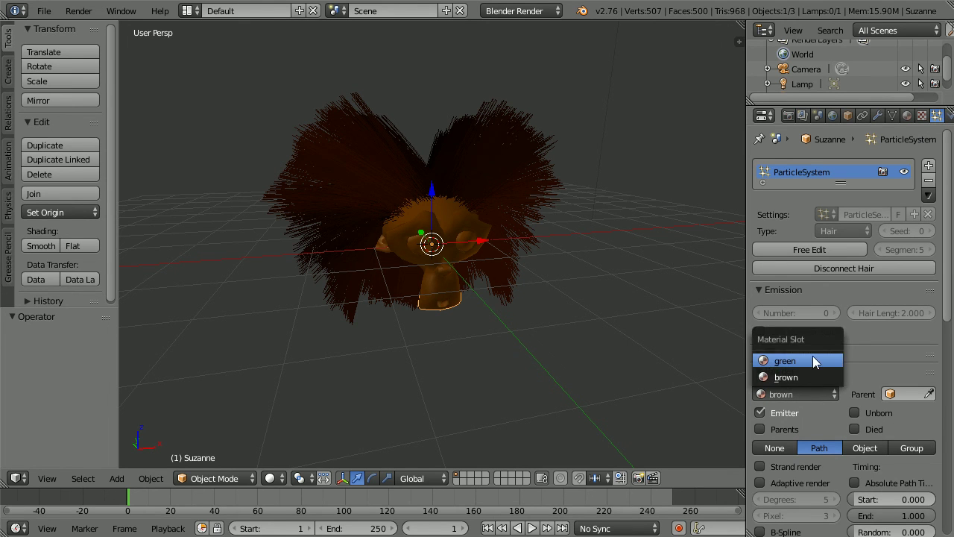
pyautogui.click(813, 360)
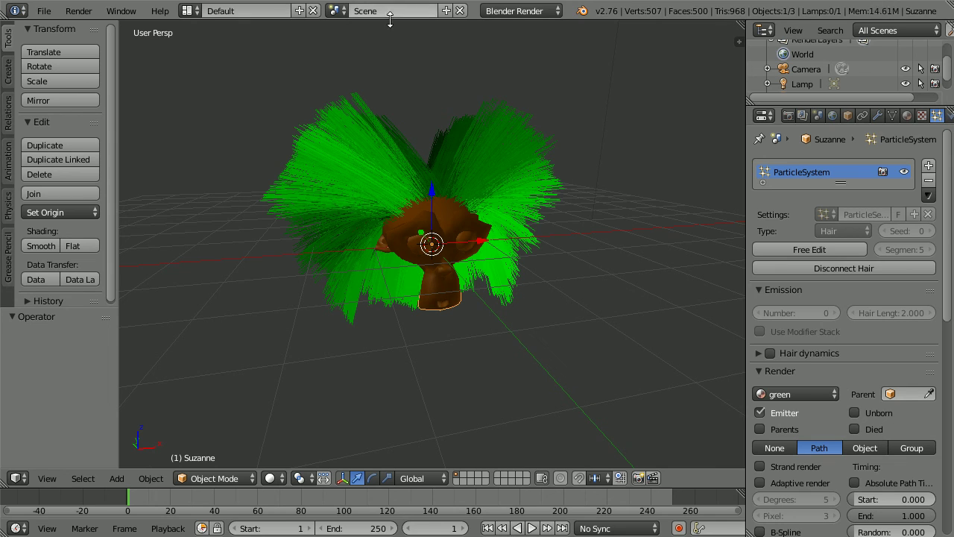
# Select the lamp and examine the green hair from the side, back and front
pyautogui.rightClick(602, 151)
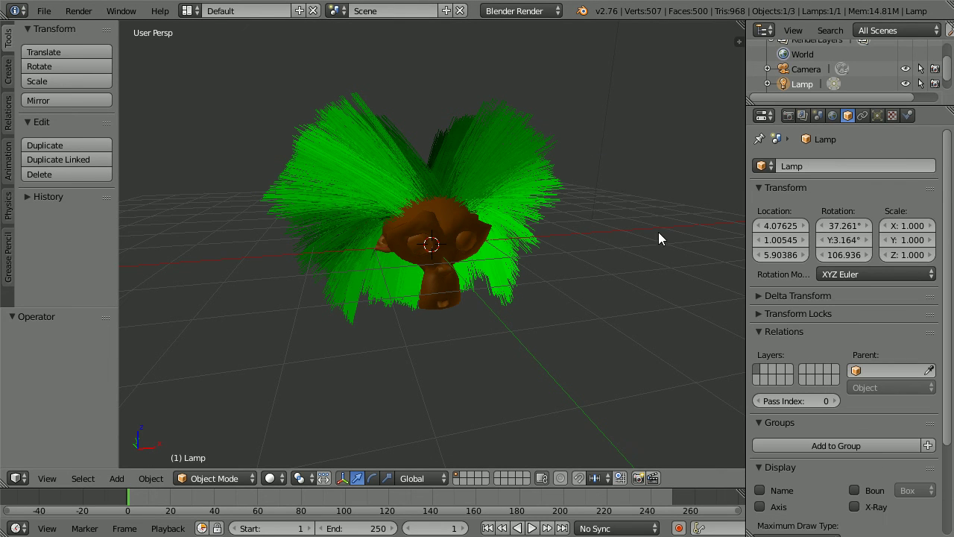
pyautogui.moveTo(690, 256); pyautogui.dragTo(539, 248, button='middle')
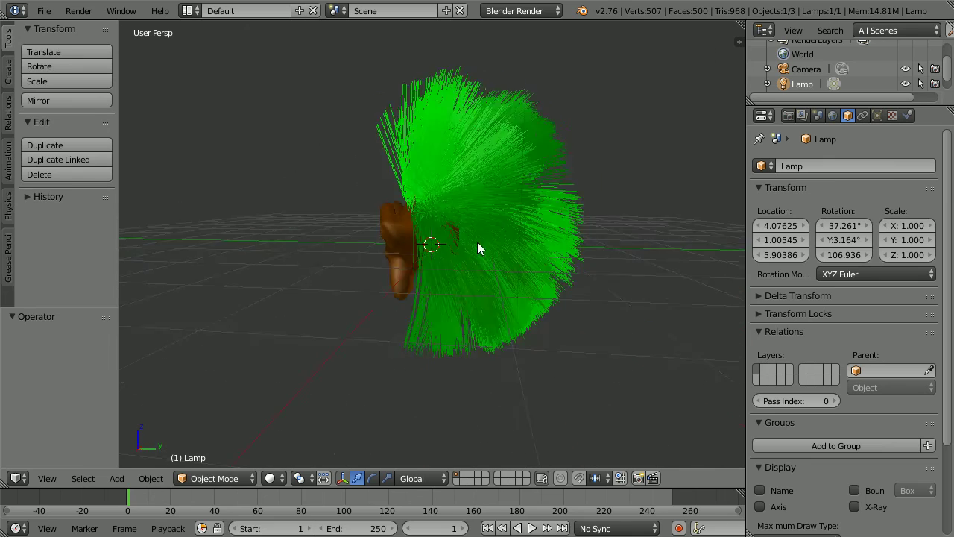
pyautogui.moveTo(478, 243); pyautogui.dragTo(526, 165, button='middle')
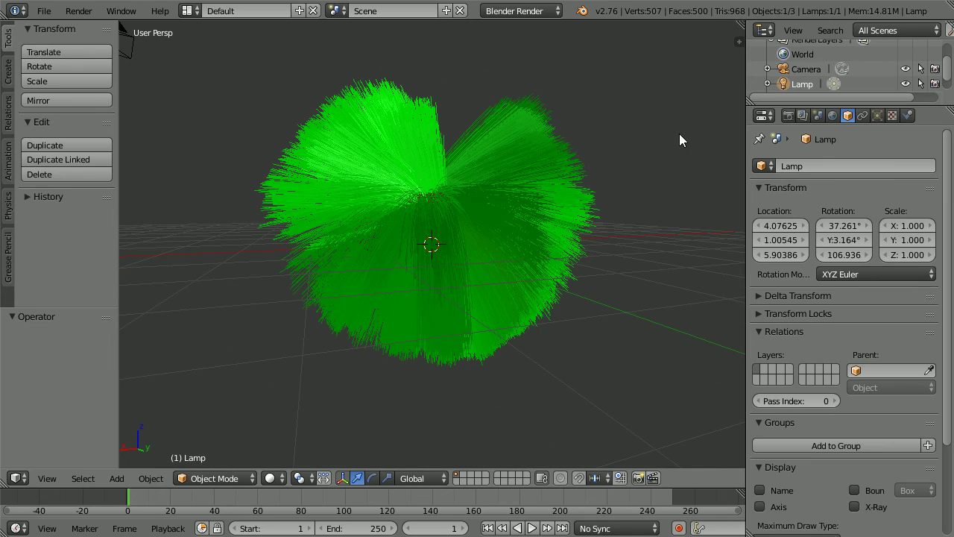
pyautogui.moveTo(721, 213); pyautogui.dragTo(409, 238, button='middle')
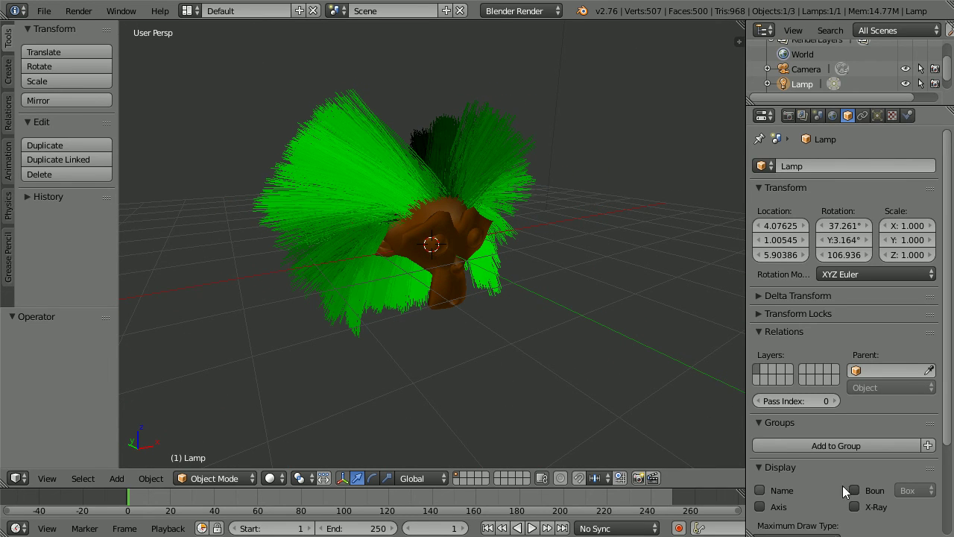